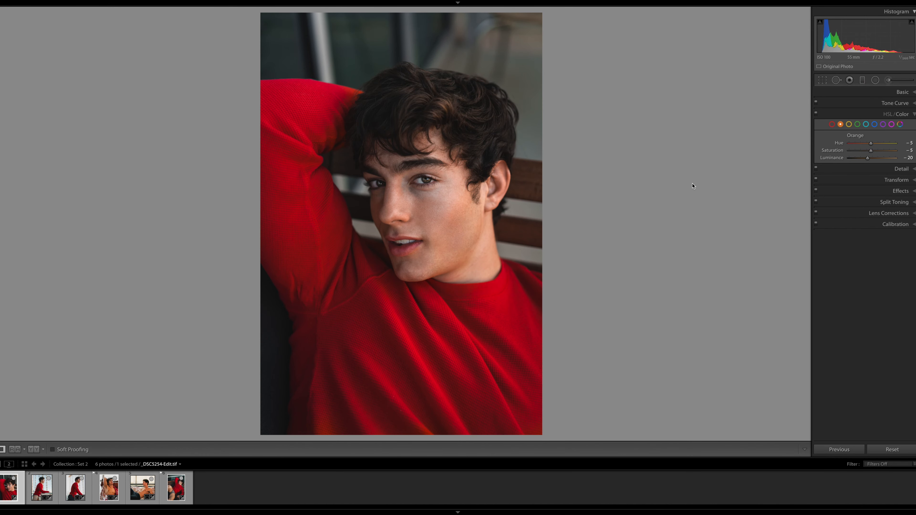
Compare the before and after versions of the edited portraits in the collection, one photo after another
{"action": "key", "text": "Right"}
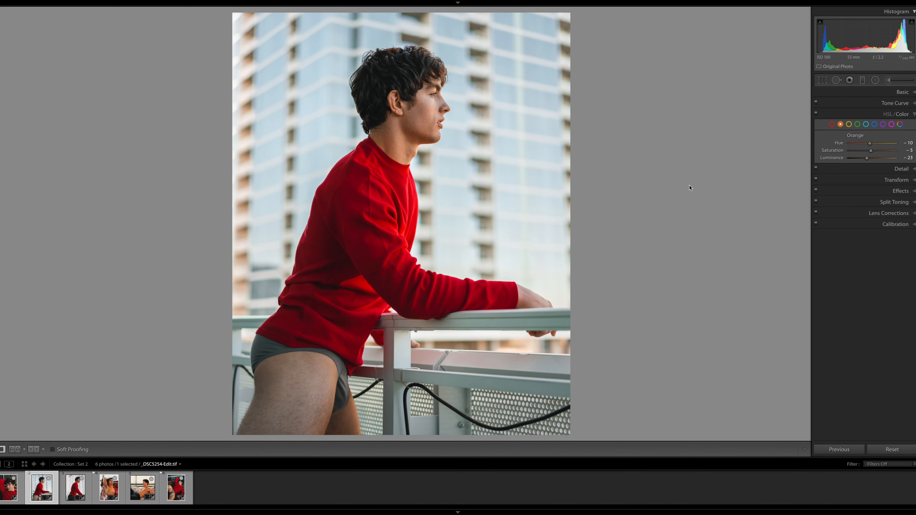
{"action": "key", "text": "backslash"}
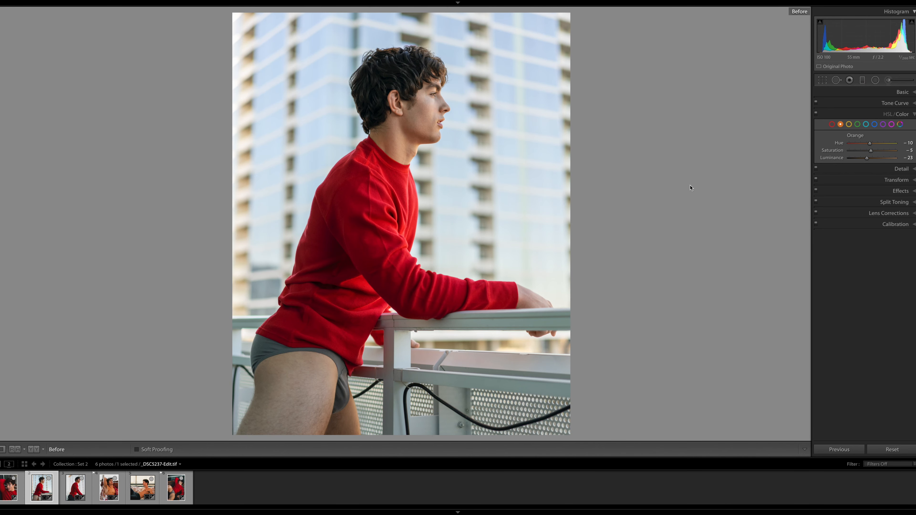
{"action": "key", "text": "backslash"}
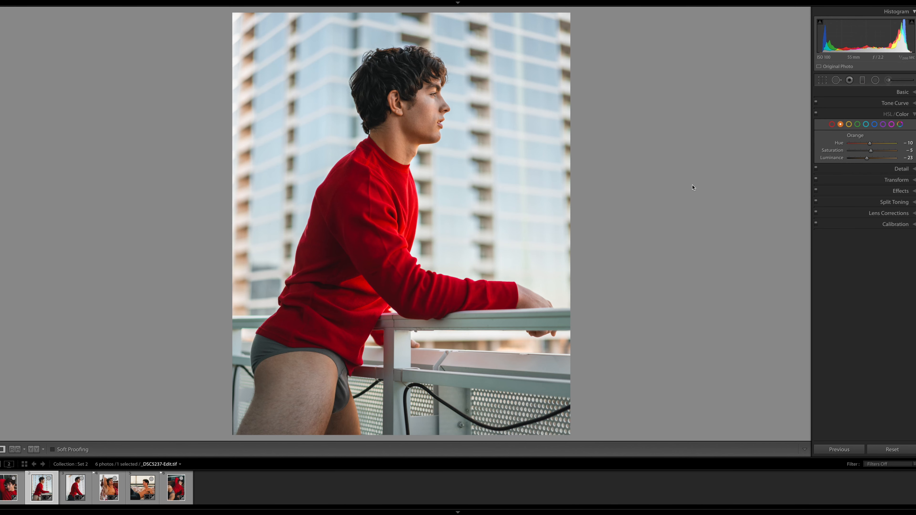
{"action": "key", "text": "Right"}
{"action": "key", "text": "backslash"}
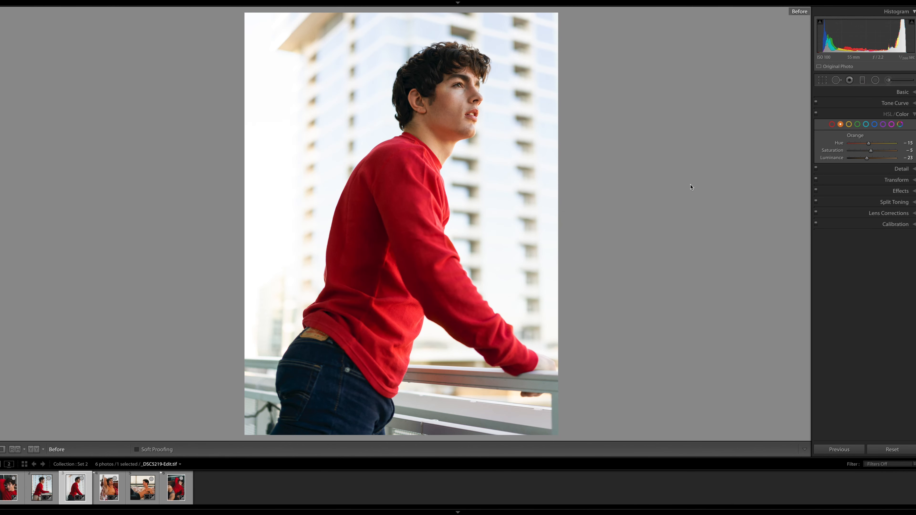
{"action": "key", "text": "backslash"}
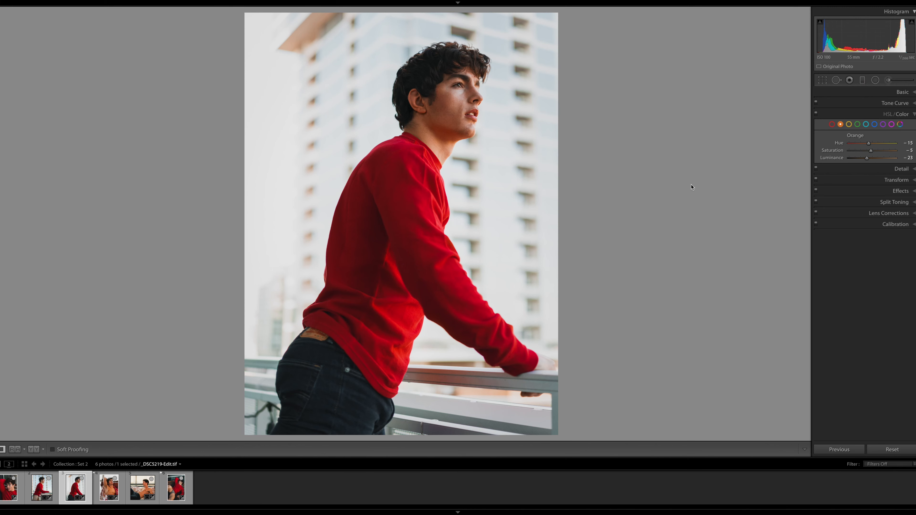
{"action": "key", "text": "Right"}
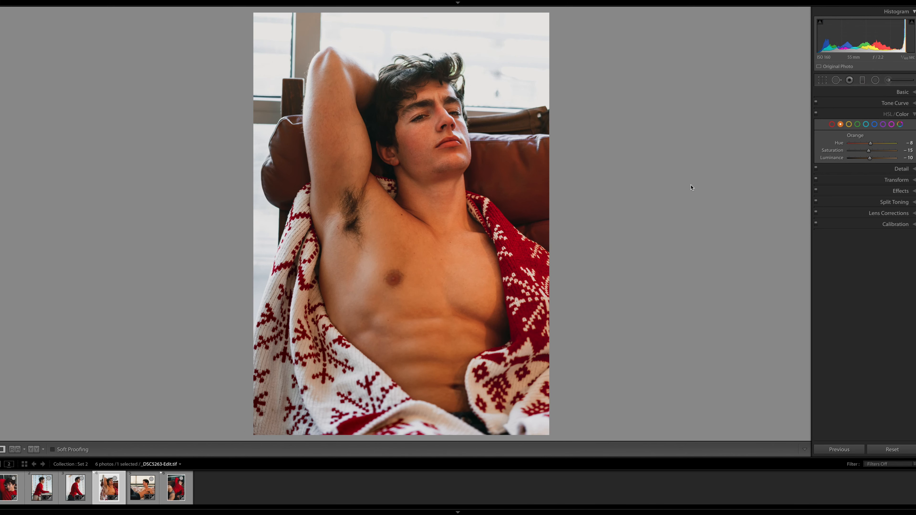
{"action": "key", "text": "backslash"}
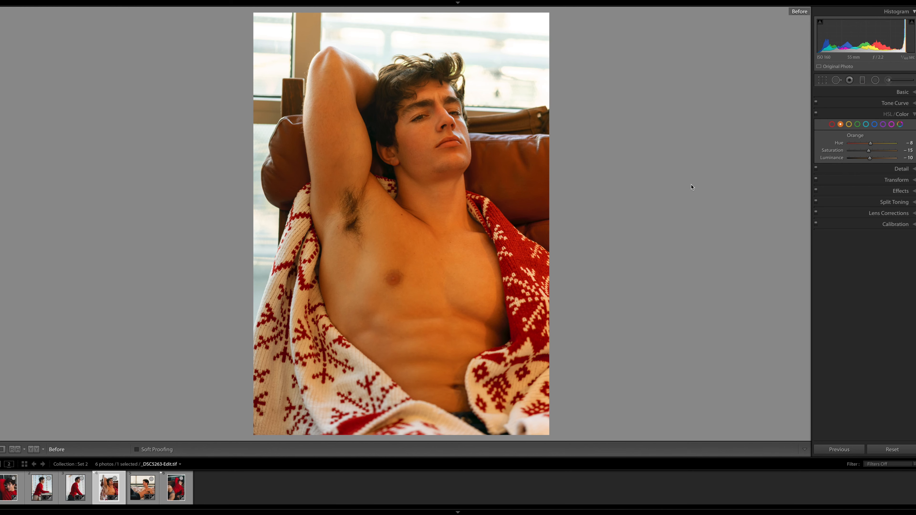
{"action": "key", "text": "backslash"}
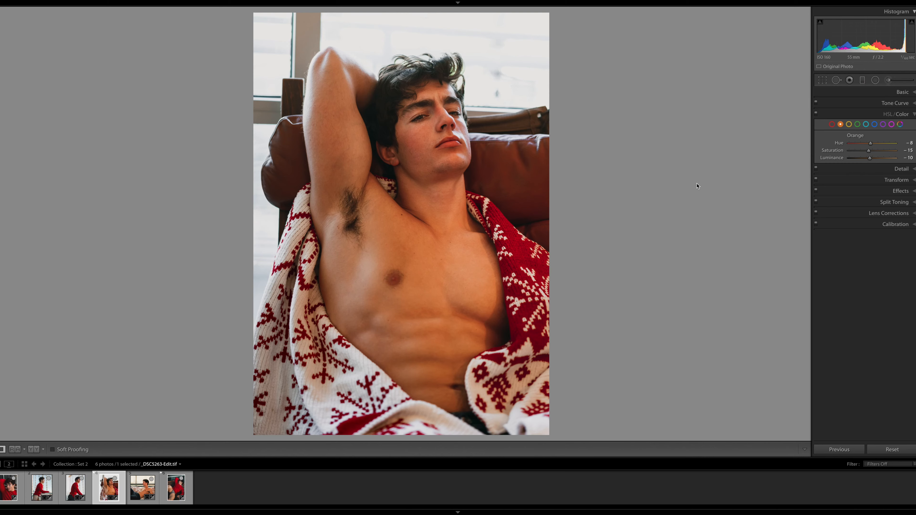
{"action": "key", "text": "Right"}
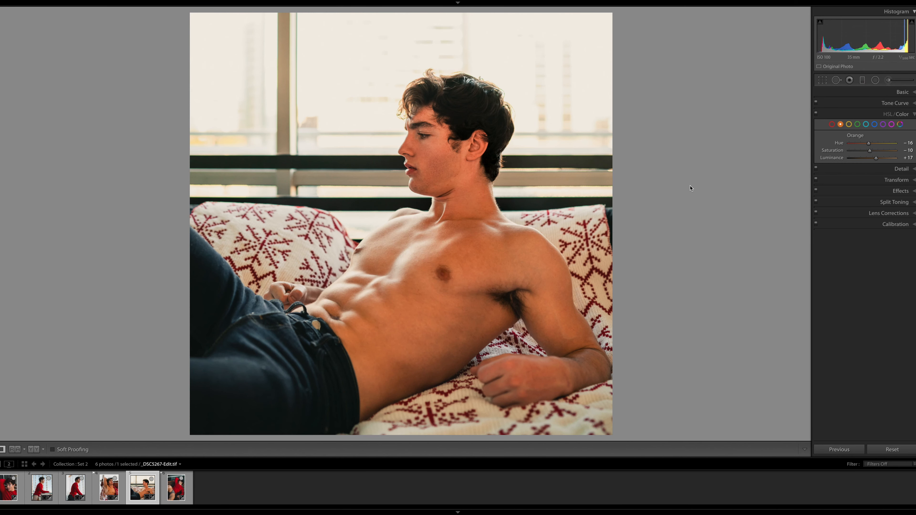
{"action": "key", "text": "backslash"}
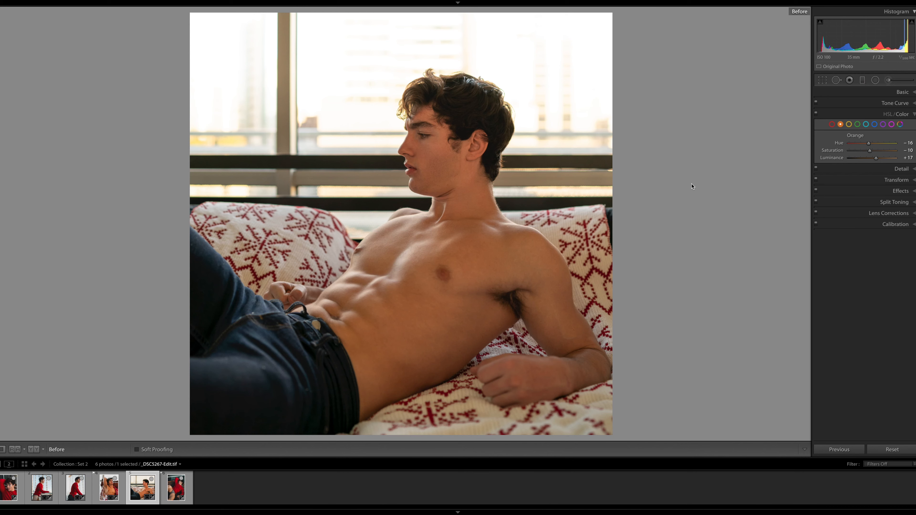
{"action": "key", "text": "backslash"}
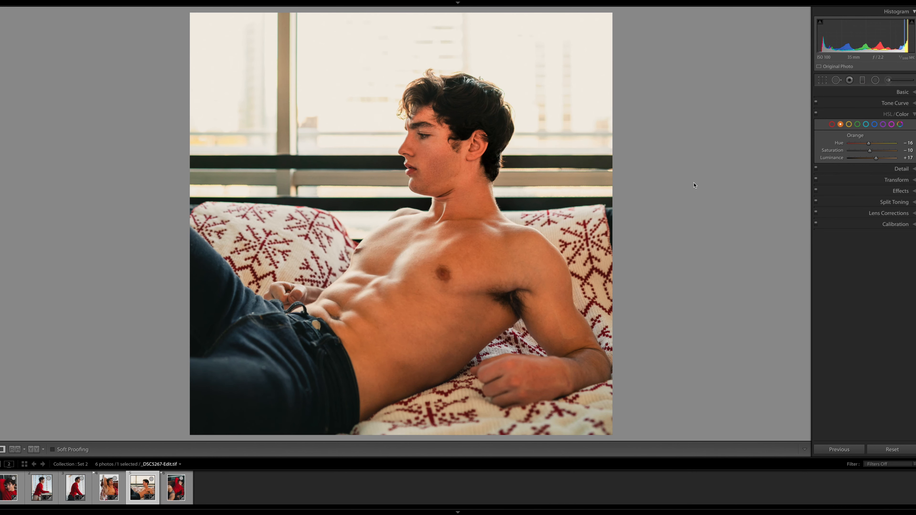
{"action": "key", "text": "Right"}
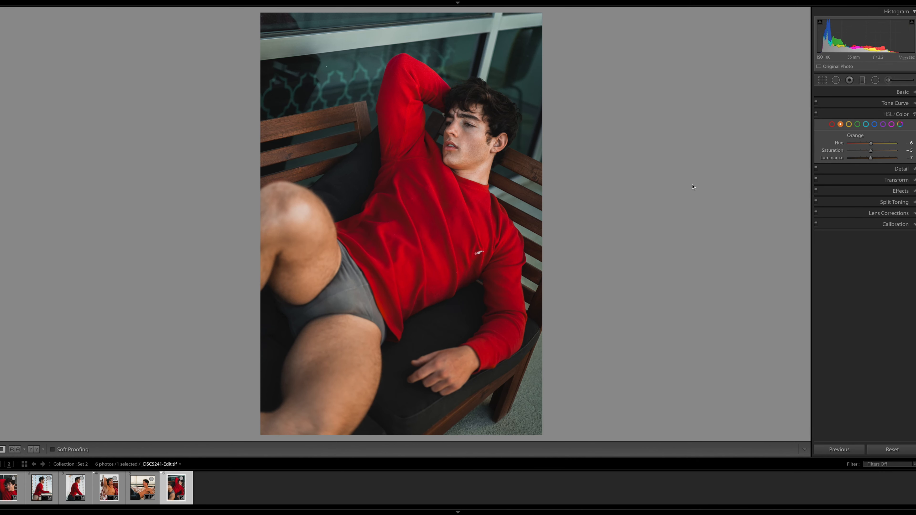
{"action": "key", "text": "backslash"}
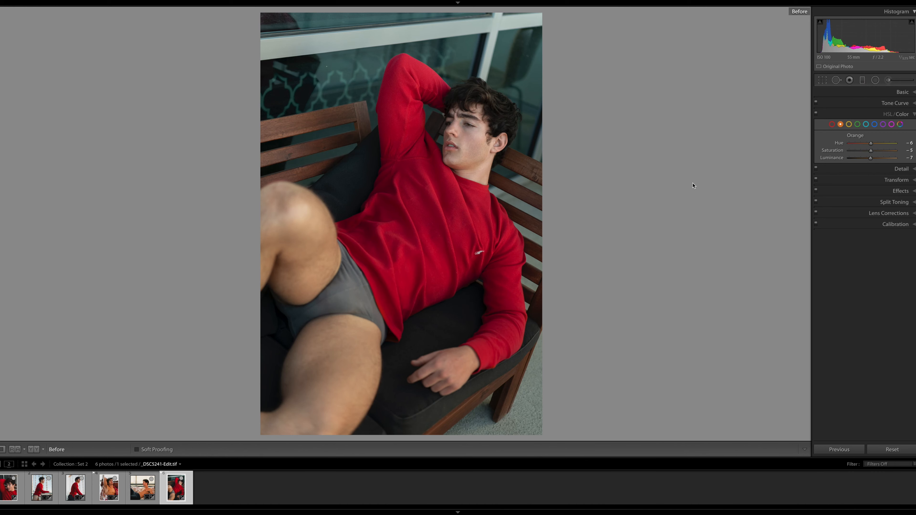
{"action": "key", "text": "backslash"}
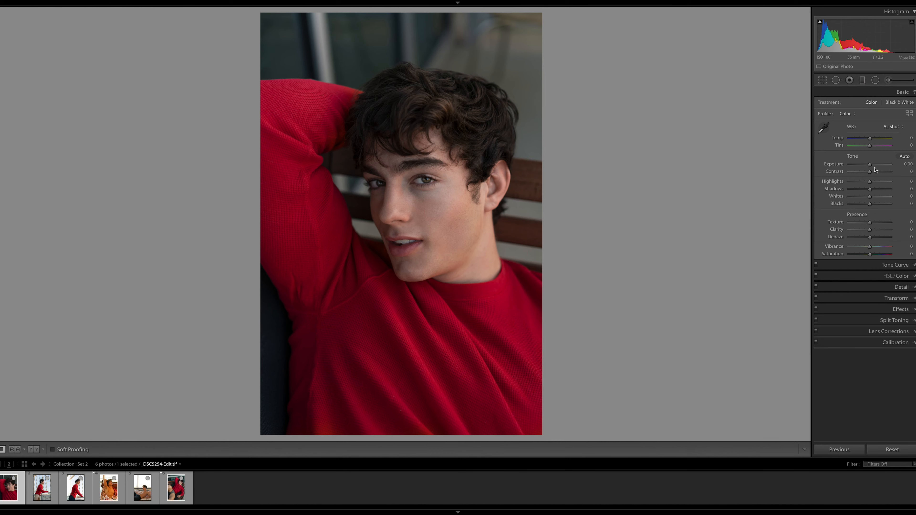
Set the close-up portrait's exposure to +0.20 and its highlights to −28
{"action": "key", "text": "Up"}
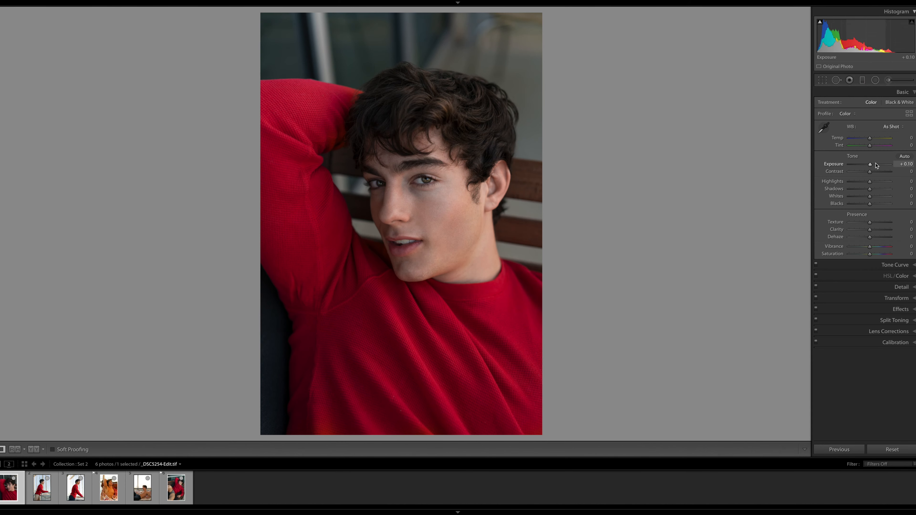
{"action": "key", "text": "Up"}
{"action": "left_click_drag", "start_coordinate": [869, 181], "coordinate": [866, 183]}
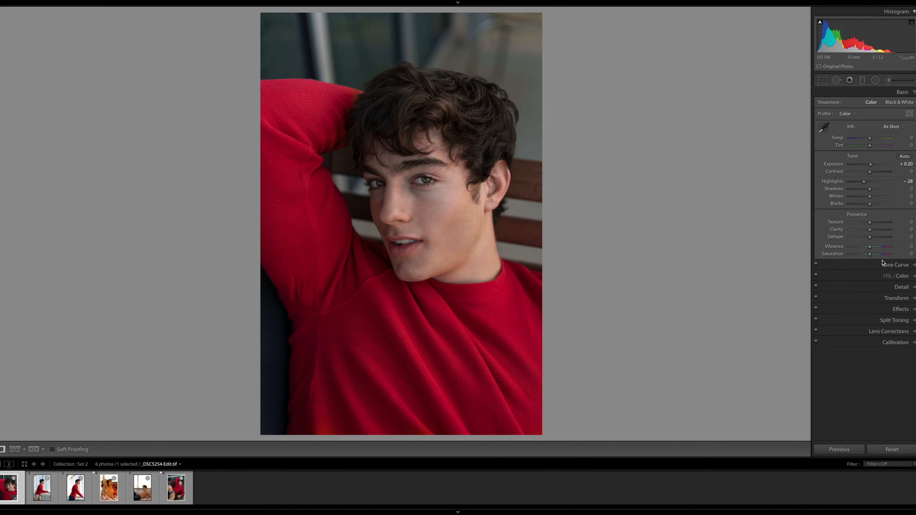
Set the red primary hue to +10 in the calibration settings and adjust the red primary saturation
{"action": "left_click", "coordinate": [894, 343]}
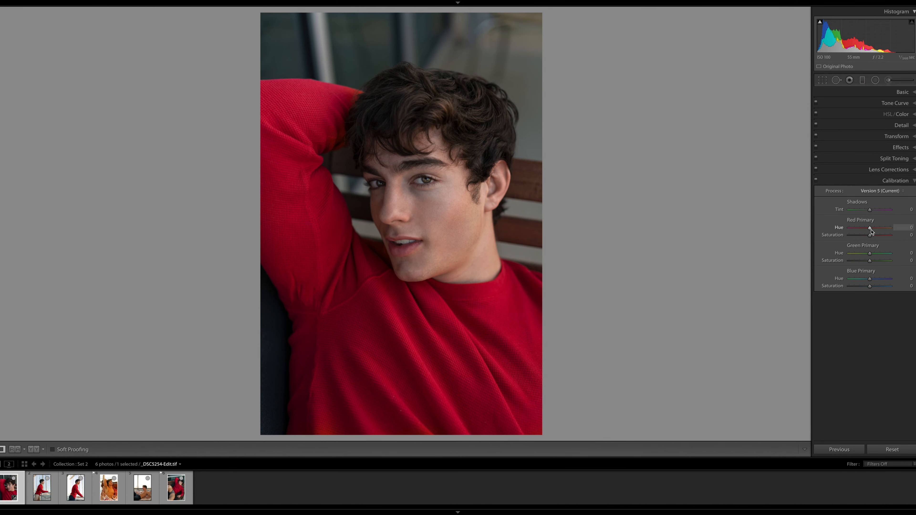
{"action": "left_click_drag", "start_coordinate": [871, 228], "coordinate": [873, 230]}
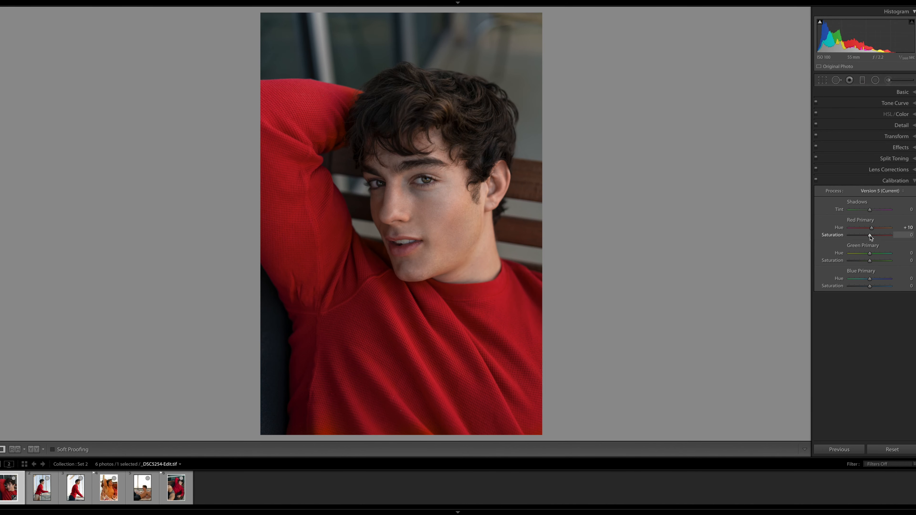
{"action": "left_click_drag", "start_coordinate": [871, 236], "coordinate": [873, 237]}
{"action": "left_click_drag", "start_coordinate": [871, 238], "coordinate": [870, 238]}
{"action": "left_click", "coordinate": [906, 235]}
{"action": "key", "text": "Return"}
Add shadow, midtone and highlight points to the tone curve, slightly lower the white point and raise the black point to output 11
{"action": "left_click", "coordinate": [898, 104]}
{"action": "left_click", "coordinate": [846, 180]}
{"action": "left_click", "coordinate": [868, 160]}
{"action": "left_click", "coordinate": [885, 140]}
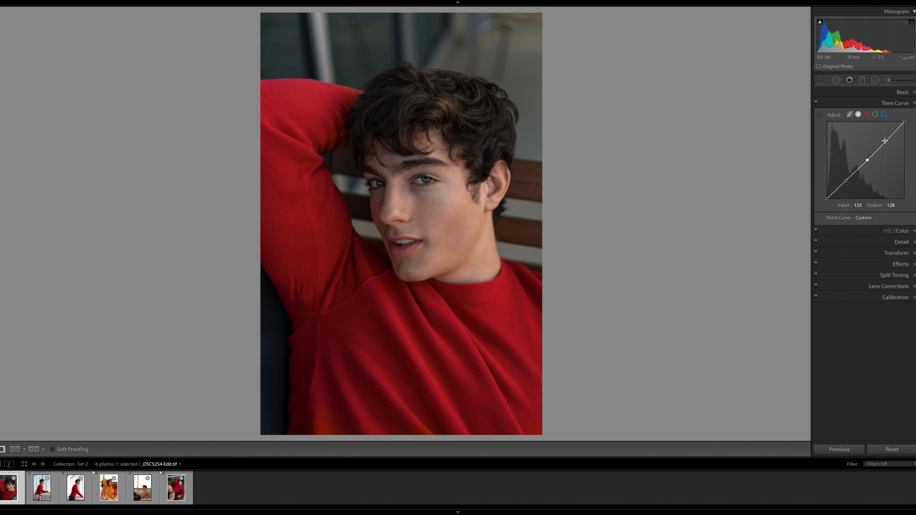
{"action": "left_click_drag", "start_coordinate": [905, 122], "coordinate": [909, 126]}
{"action": "left_click_drag", "start_coordinate": [828, 200], "coordinate": [828, 195]}
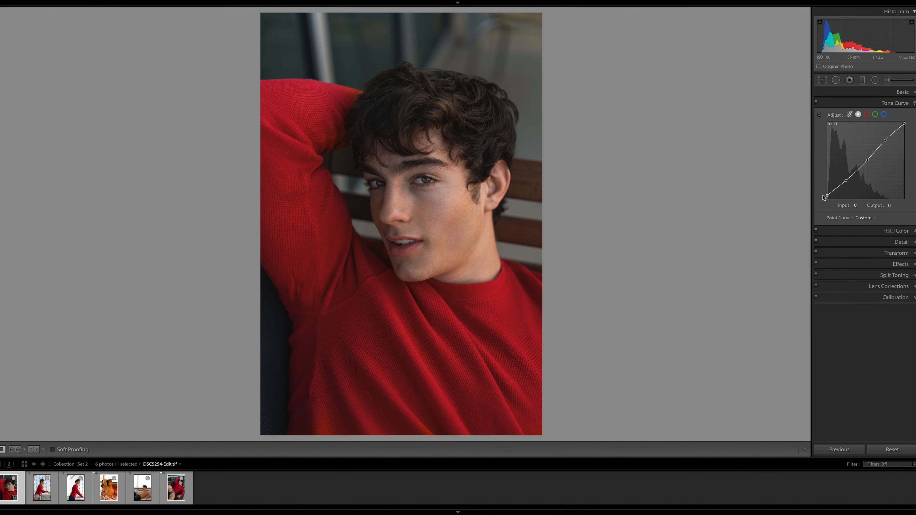
Pull the tone curve's shadow point down toward the blacks and place the midtone point at input 126, output 127
{"action": "left_click_drag", "start_coordinate": [846, 181], "coordinate": [839, 189]}
{"action": "left_click_drag", "start_coordinate": [839, 190], "coordinate": [838, 189]}
{"action": "left_click_drag", "start_coordinate": [868, 160], "coordinate": [865, 160]}
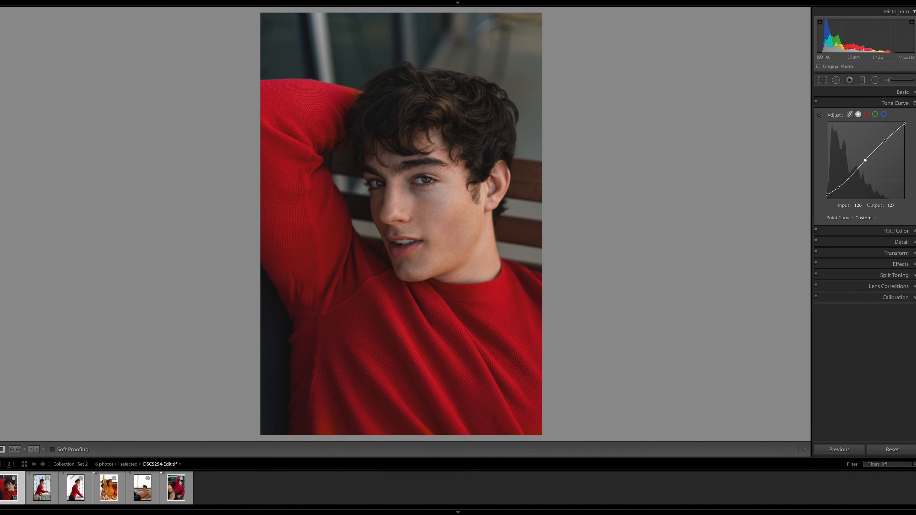
Lower the red luminance and set the orange luminance to −28, checking the skin up close
{"action": "left_click", "coordinate": [903, 232]}
{"action": "left_click", "coordinate": [833, 124]}
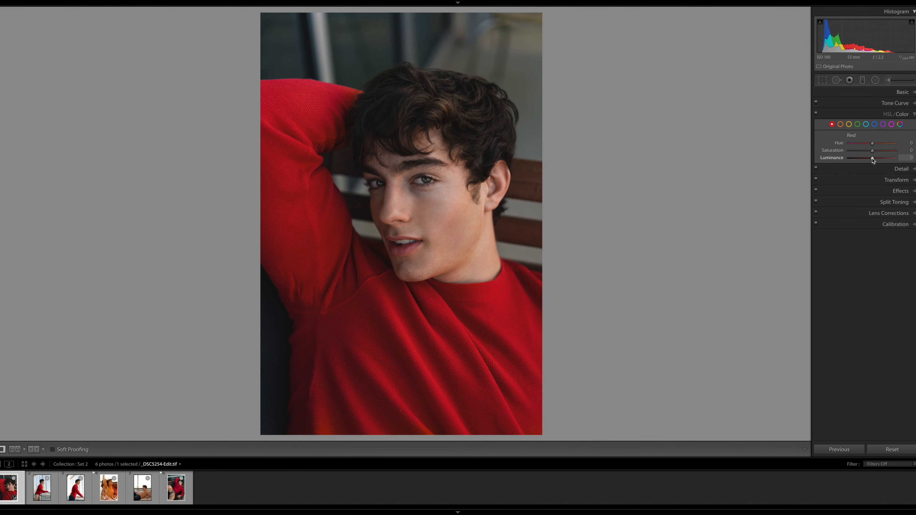
{"action": "left_click_drag", "start_coordinate": [873, 160], "coordinate": [869, 161]}
{"action": "left_click", "coordinate": [841, 124]}
{"action": "left_click_drag", "start_coordinate": [874, 161], "coordinate": [868, 161]}
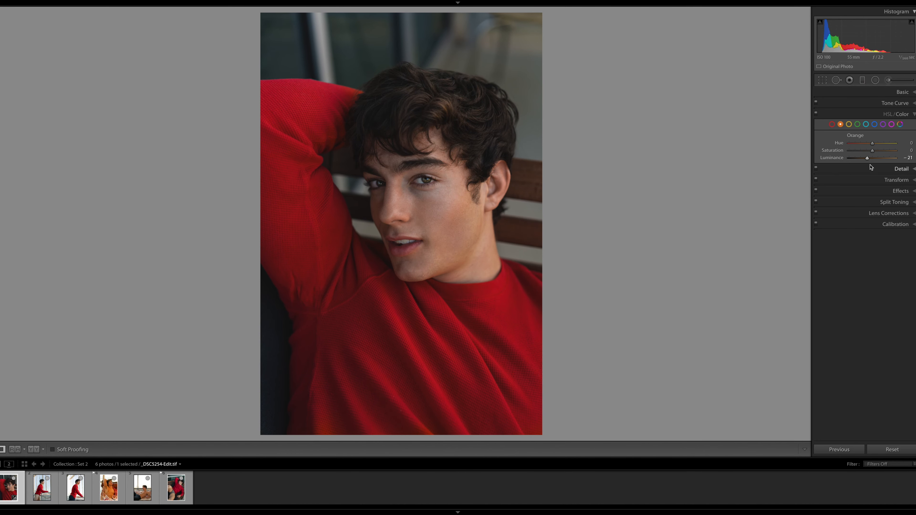
{"action": "left_click_drag", "start_coordinate": [867, 162], "coordinate": [868, 162]}
{"action": "left_click", "coordinate": [478, 236]}
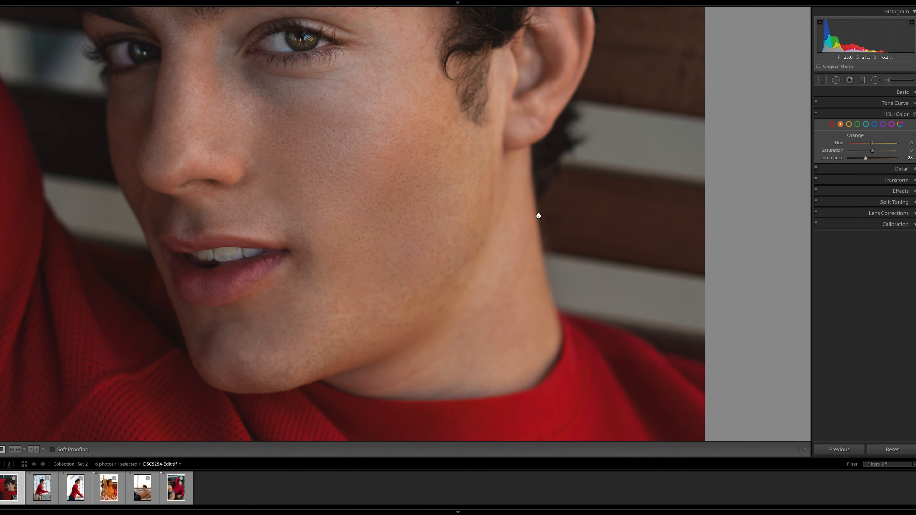
{"action": "left_click_drag", "start_coordinate": [538, 215], "coordinate": [542, 245]}
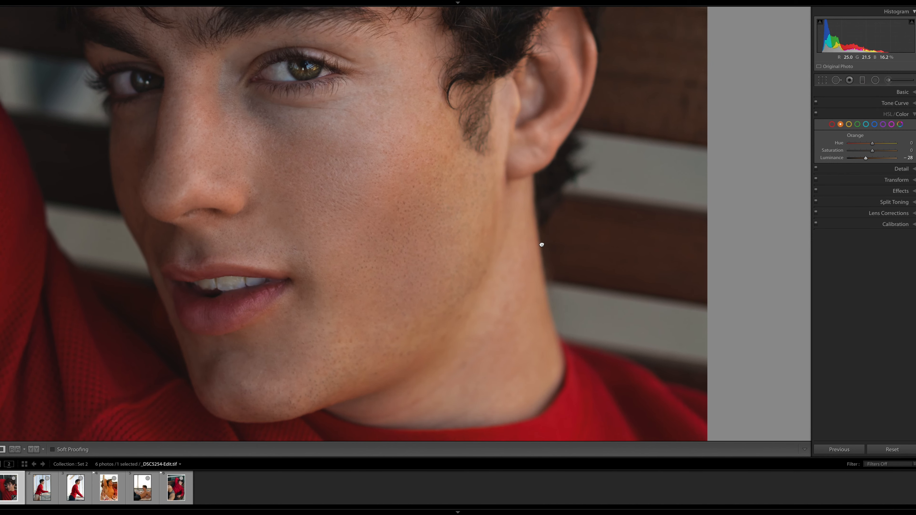
{"action": "left_click", "coordinate": [521, 232]}
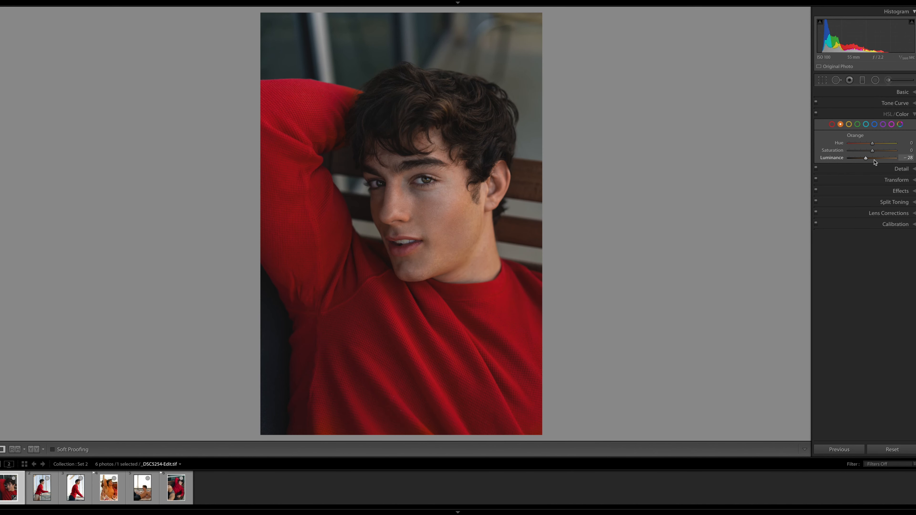
Reduce the yellows slightly and fine-tune the orange and red luminance
{"action": "left_click", "coordinate": [849, 124]}
{"action": "left_click_drag", "start_coordinate": [873, 160], "coordinate": [870, 150]}
{"action": "left_click", "coordinate": [841, 124]}
{"action": "left_click_drag", "start_coordinate": [874, 158], "coordinate": [868, 160]}
{"action": "left_click", "coordinate": [833, 124]}
{"action": "left_click_drag", "start_coordinate": [871, 159], "coordinate": [871, 159]}
Set the blue saturation to −51 and the blue luminance to −10
{"action": "left_click", "coordinate": [875, 124]}
{"action": "left_click", "coordinate": [871, 159]}
{"action": "left_click_drag", "start_coordinate": [873, 151], "coordinate": [860, 154]}
{"action": "left_click", "coordinate": [907, 159]}
{"action": "key", "text": "Up"}
{"action": "key", "text": "Return"}
Raise the whites to +47 and lower the highlights to −44
{"action": "left_click", "coordinate": [900, 92]}
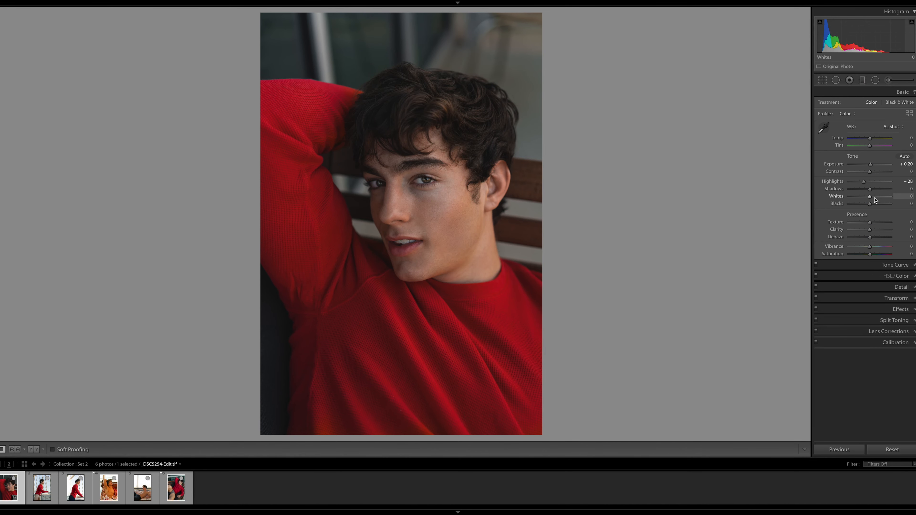
{"action": "left_click_drag", "start_coordinate": [870, 198], "coordinate": [876, 199]}
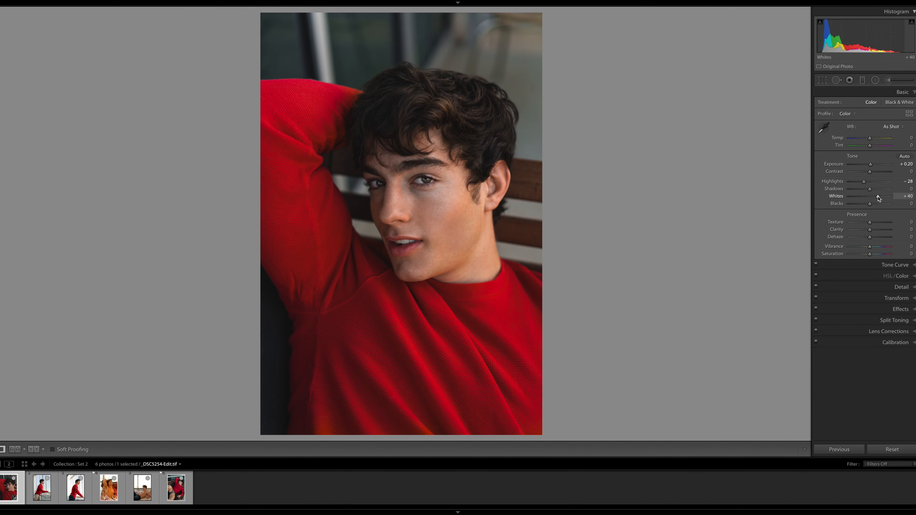
{"action": "left_click_drag", "start_coordinate": [878, 199], "coordinate": [880, 197]}
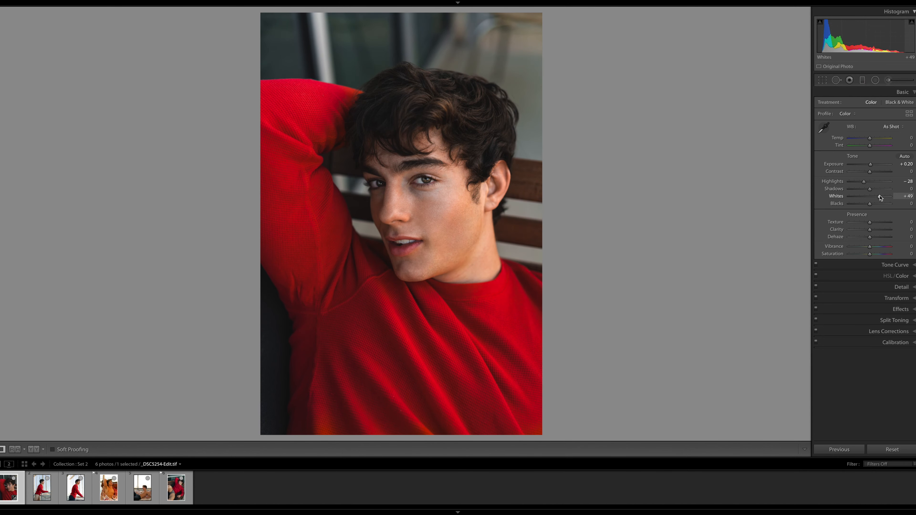
{"action": "left_click_drag", "start_coordinate": [865, 183], "coordinate": [861, 184]}
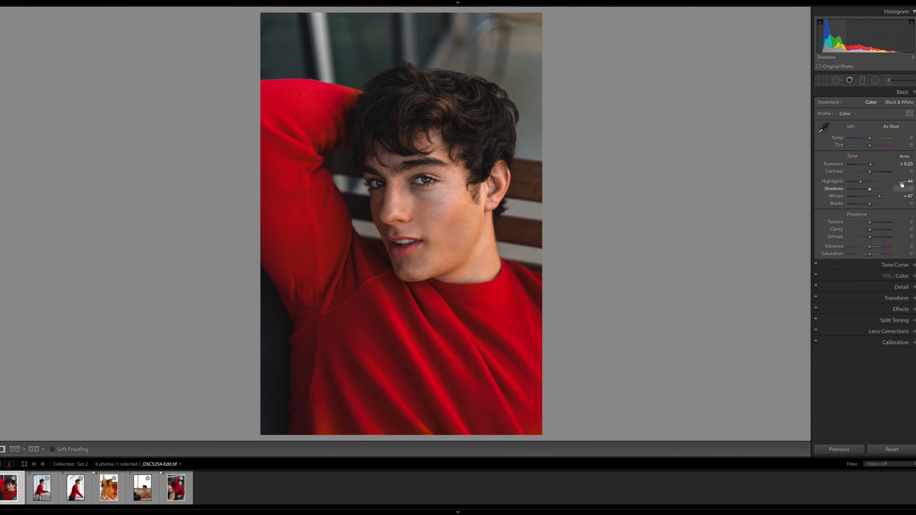
Fine-tune the hue and saturation of the orange and yellow tones
{"action": "left_click", "coordinate": [903, 277]}
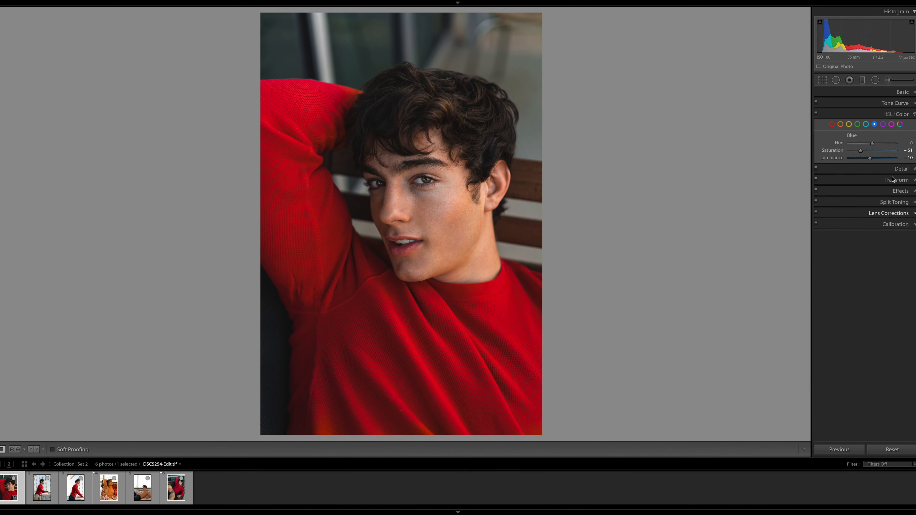
{"action": "left_click", "coordinate": [841, 125]}
{"action": "left_click_drag", "start_coordinate": [870, 144], "coordinate": [870, 154]}
{"action": "left_click", "coordinate": [850, 124]}
{"action": "left_click_drag", "start_coordinate": [867, 145], "coordinate": [868, 151]}
Draw a slanted radial filter over the jawline and neck and reset its highlights to 0
{"action": "left_click", "coordinate": [899, 93]}
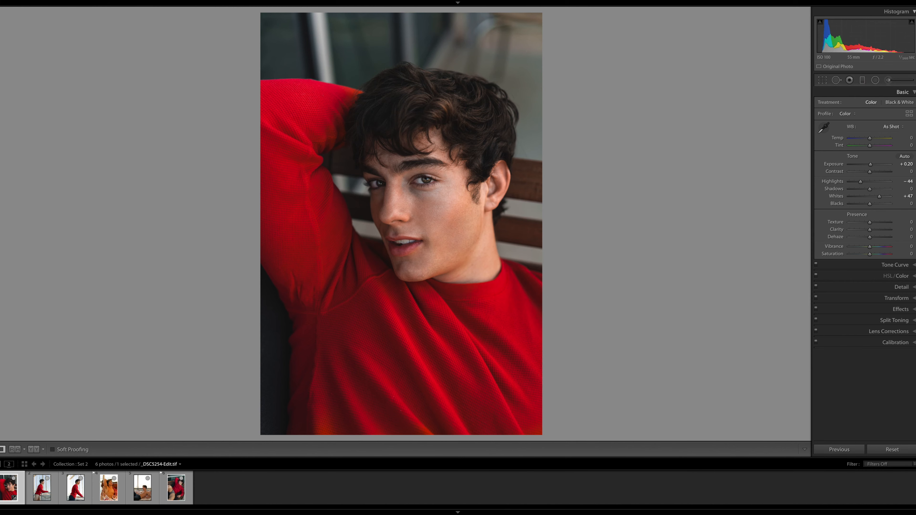
{"action": "left_click", "coordinate": [876, 80]}
{"action": "left_click_drag", "start_coordinate": [463, 268], "coordinate": [509, 243]}
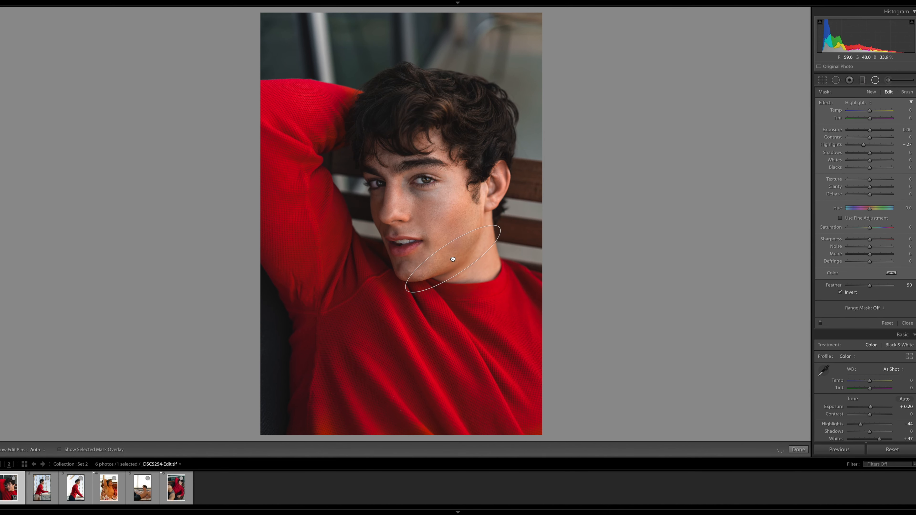
{"action": "double_click", "coordinate": [832, 144]}
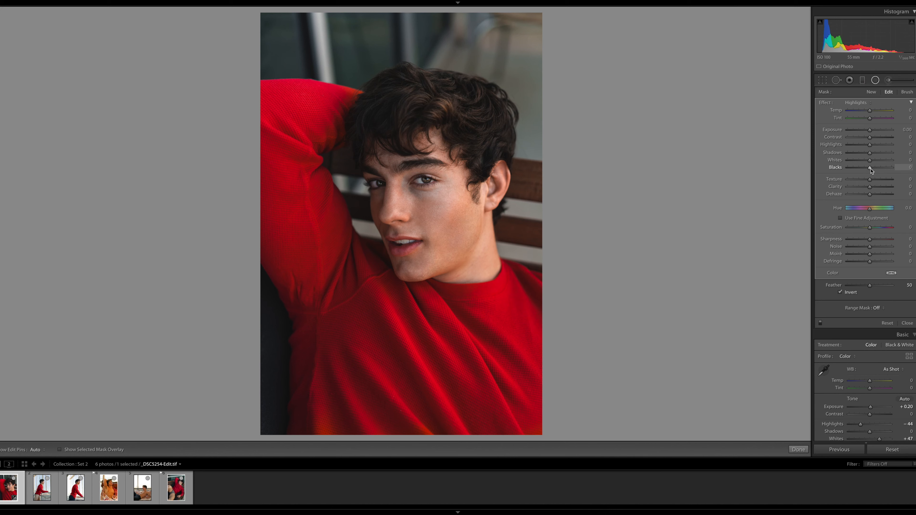
Slightly lower the radial filter's blacks and saturation, shift its tint toward magenta, and finish the filter
{"action": "left_click_drag", "start_coordinate": [871, 171], "coordinate": [869, 169]}
{"action": "left_click_drag", "start_coordinate": [871, 228], "coordinate": [869, 228]}
{"action": "left_click_drag", "start_coordinate": [871, 119], "coordinate": [873, 121]}
{"action": "left_click", "coordinate": [799, 450]}
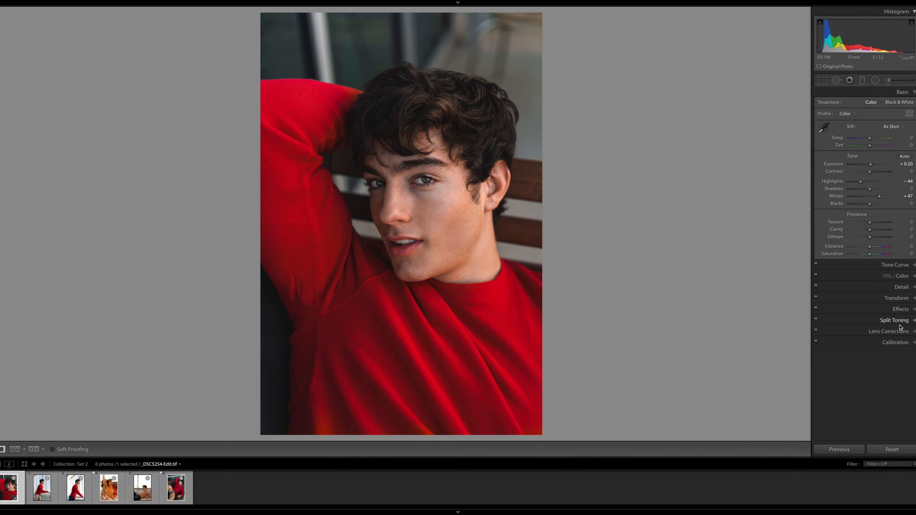
Darken the edges of the close-up portrait with a post-crop vignette amount of −10
{"action": "left_click", "coordinate": [906, 308]}
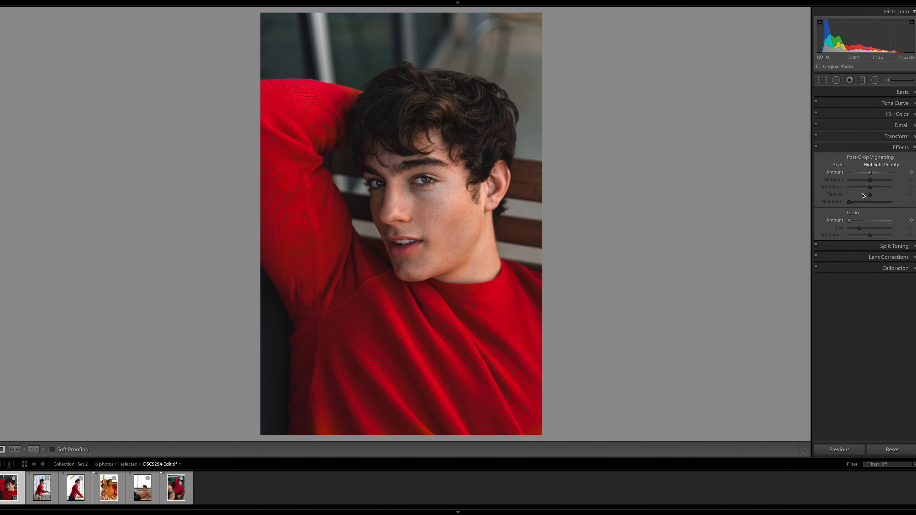
{"action": "left_click_drag", "start_coordinate": [871, 173], "coordinate": [868, 174]}
{"action": "left_click", "coordinate": [900, 174]}
{"action": "key", "text": "Return"}
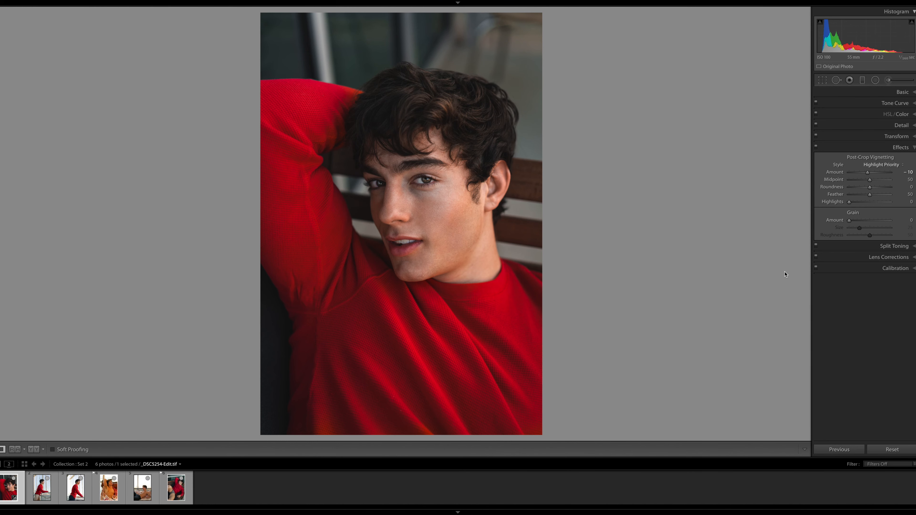
{"action": "left_click", "coordinate": [901, 92]}
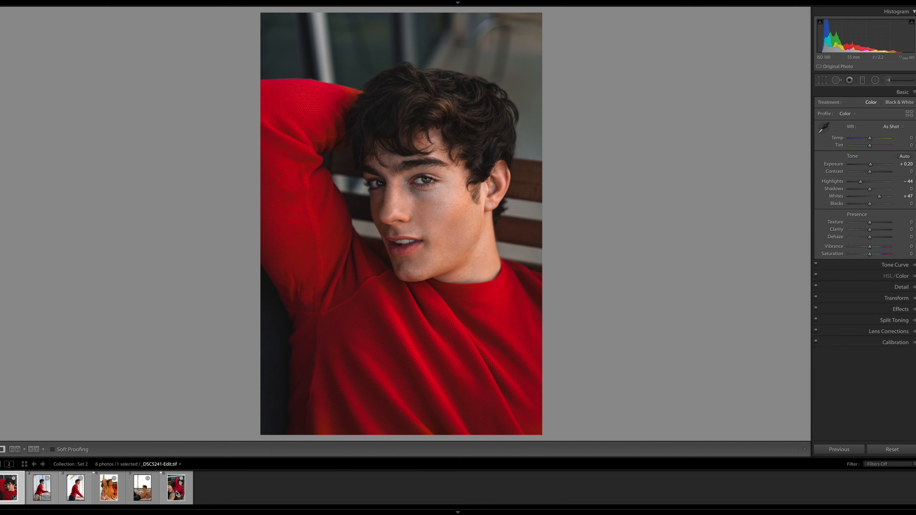
Synchronize the portrait's settings to all six photos, excluding white balance, exposure and local adjustments, and review each synced photo
{"action": "left_click", "coordinate": [180, 491], "text": "shift"}
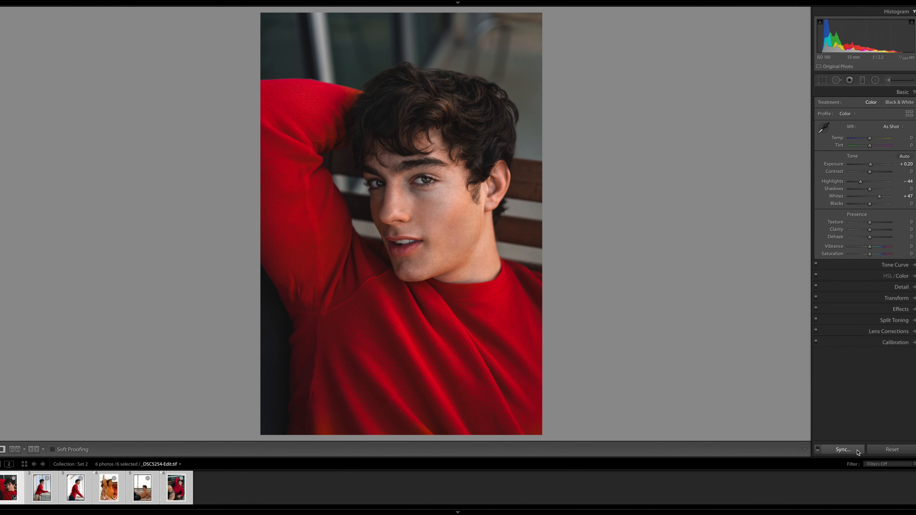
{"action": "left_click", "coordinate": [854, 450]}
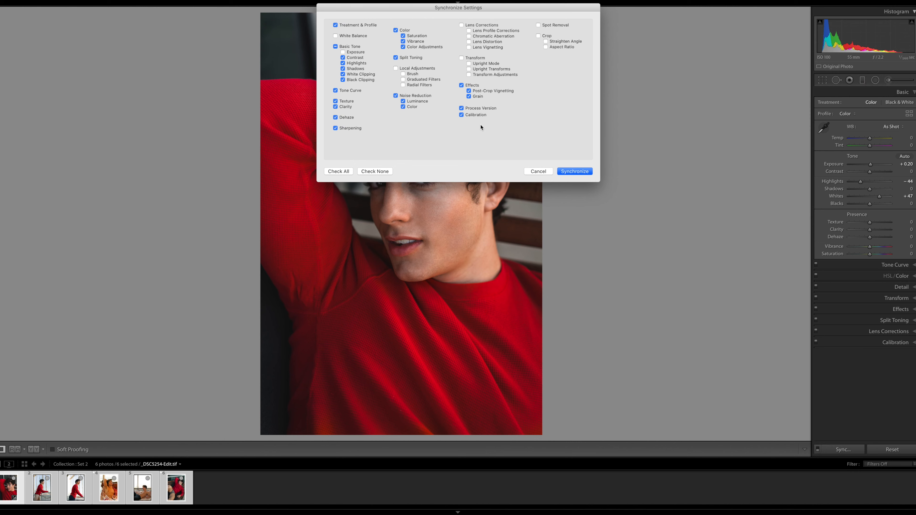
{"action": "left_click", "coordinate": [582, 173]}
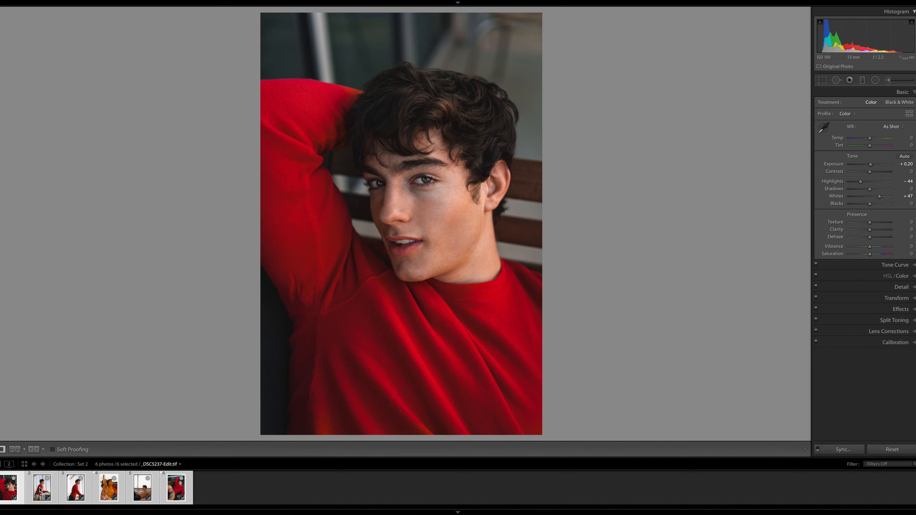
{"action": "left_click", "coordinate": [26, 475]}
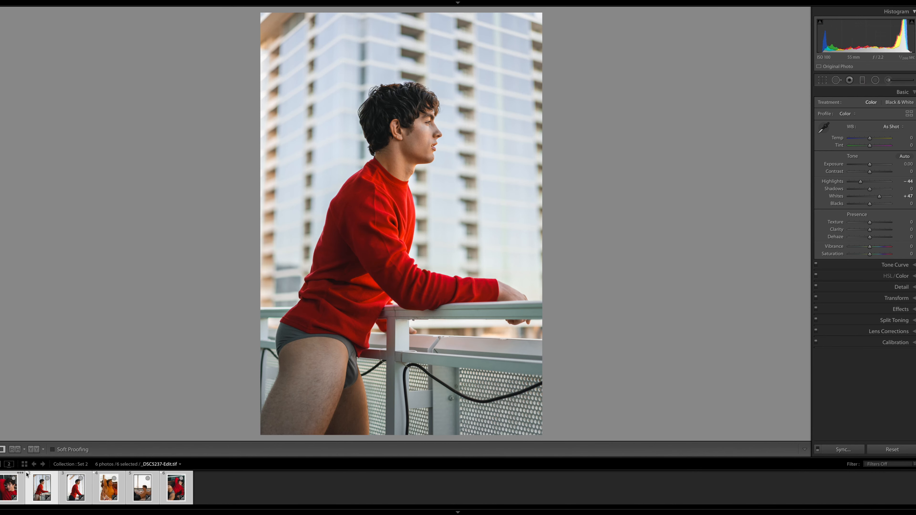
{"action": "key", "text": "Right"}
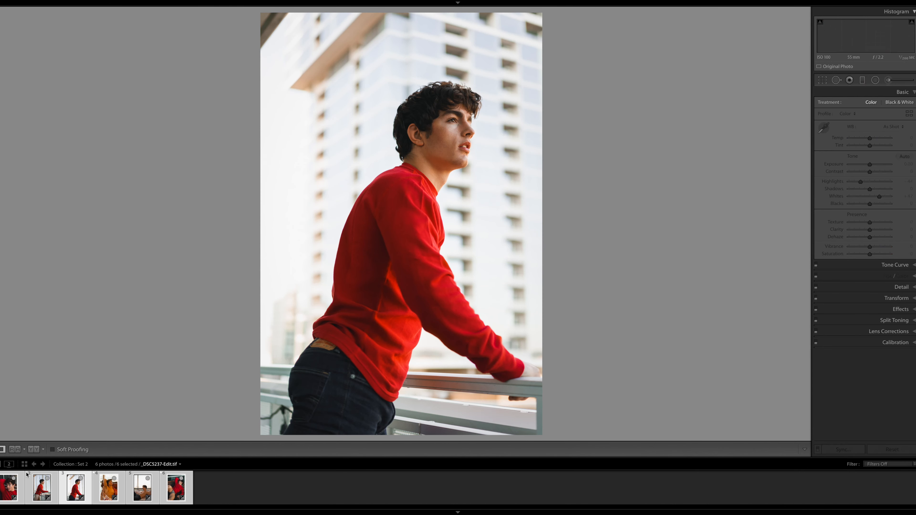
{"action": "key", "text": "Right"}
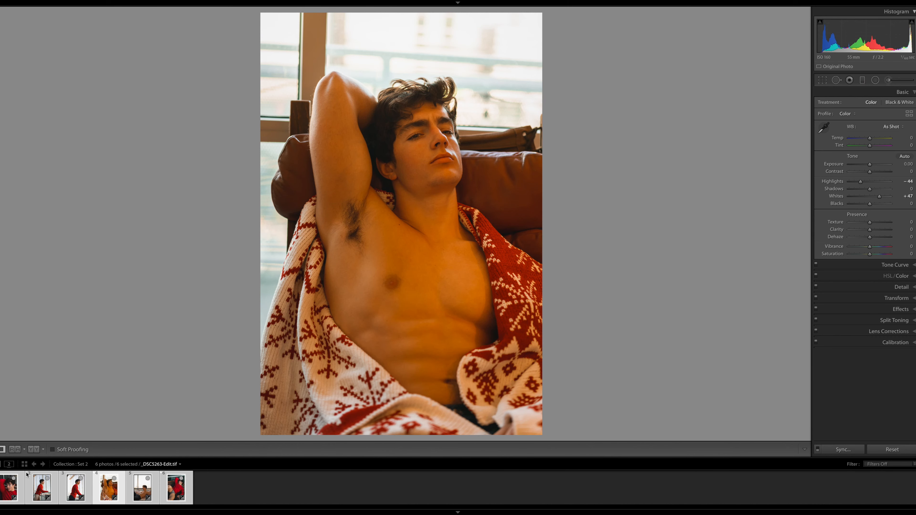
{"action": "key", "text": "Right"}
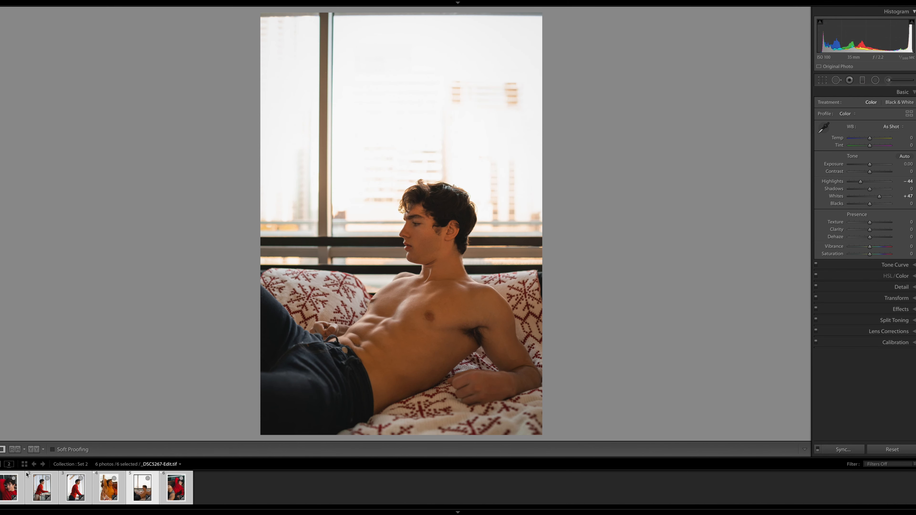
{"action": "key", "text": "Right"}
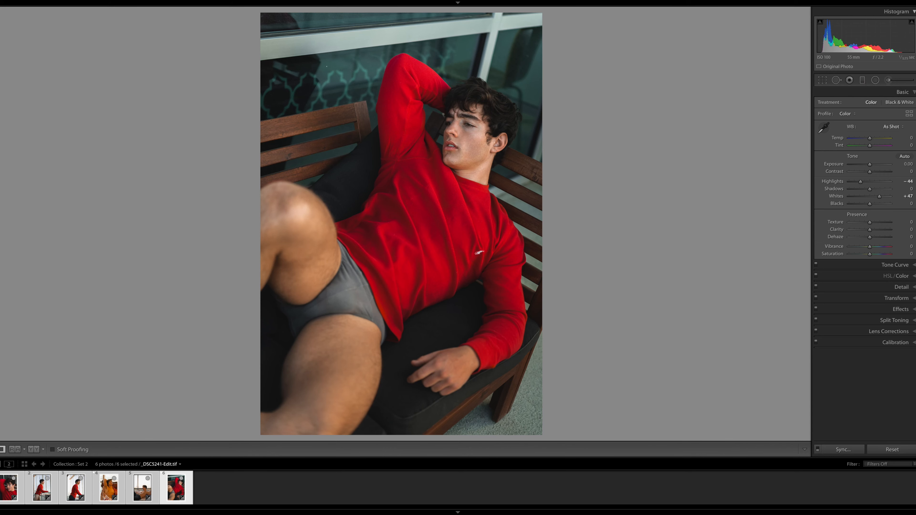
Refine the orange tones and darken the reds to luminance −24 in the side-profile balcony photo
{"action": "left_click", "coordinate": [41, 488]}
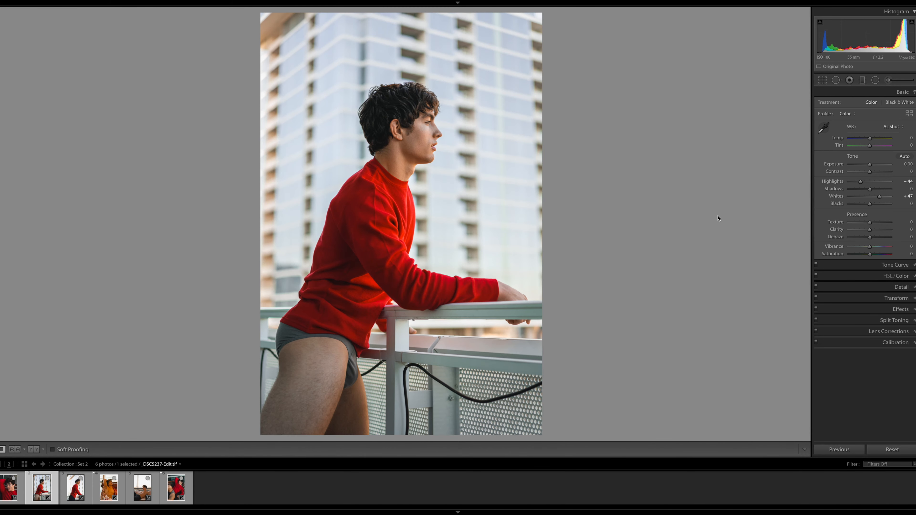
{"action": "left_click", "coordinate": [440, 128]}
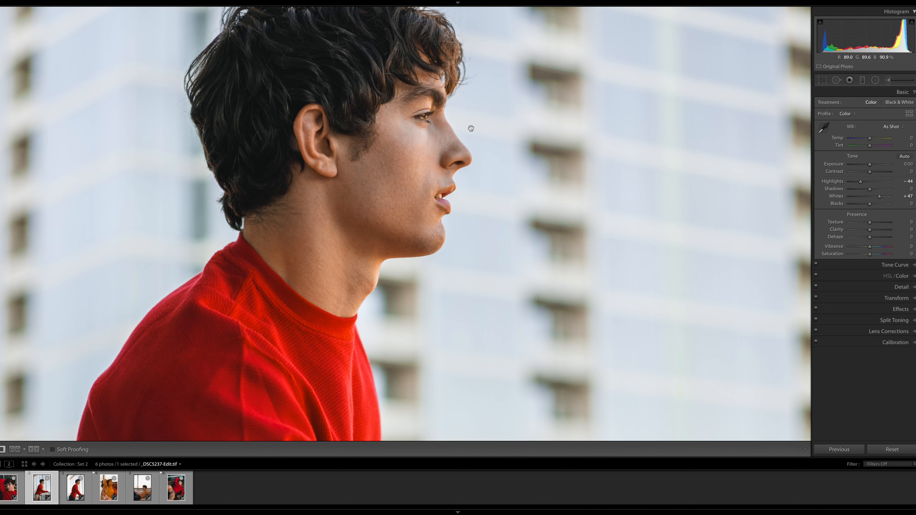
{"action": "left_click", "coordinate": [896, 276]}
{"action": "left_click", "coordinate": [841, 124]}
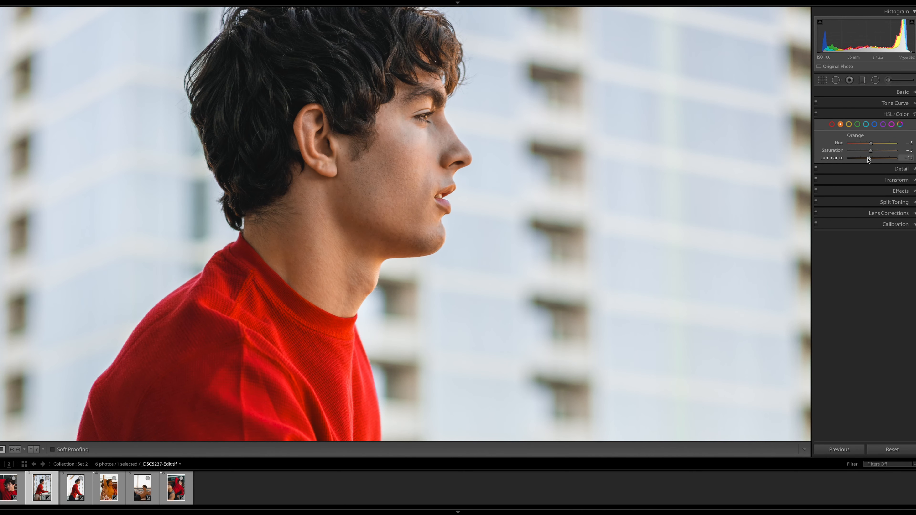
{"action": "left_click", "coordinate": [560, 212]}
{"action": "left_click", "coordinate": [833, 124]}
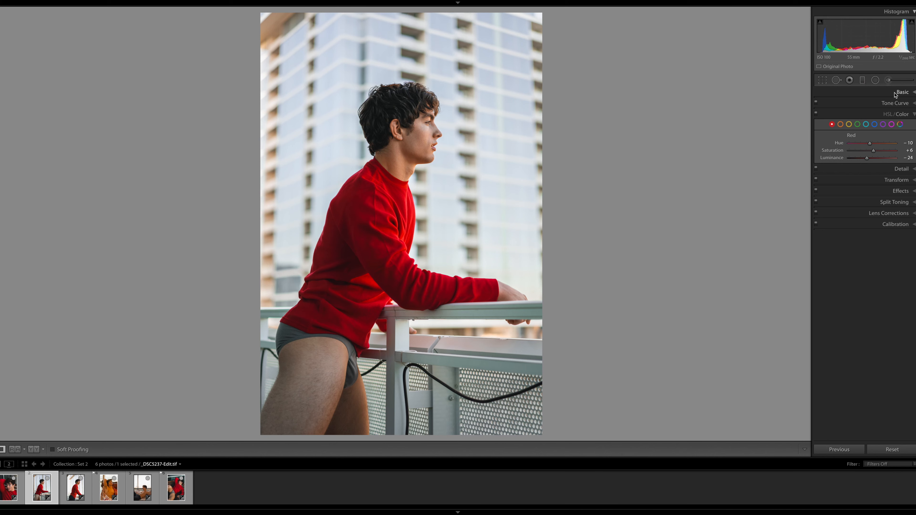
Set the balcony photo's highlights to −39 and its reds to hue −15 and saturation +1
{"action": "left_click", "coordinate": [903, 92]}
{"action": "left_click_drag", "start_coordinate": [870, 181], "coordinate": [861, 182]}
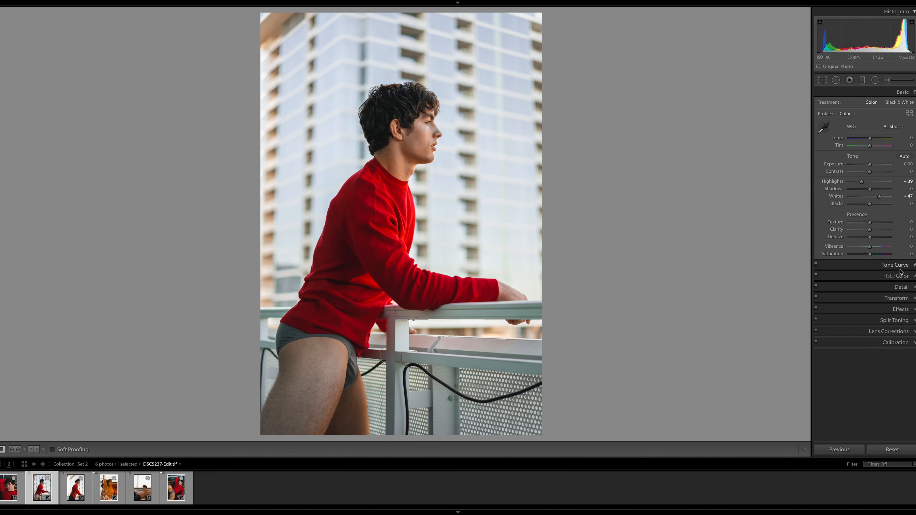
{"action": "left_click", "coordinate": [898, 276]}
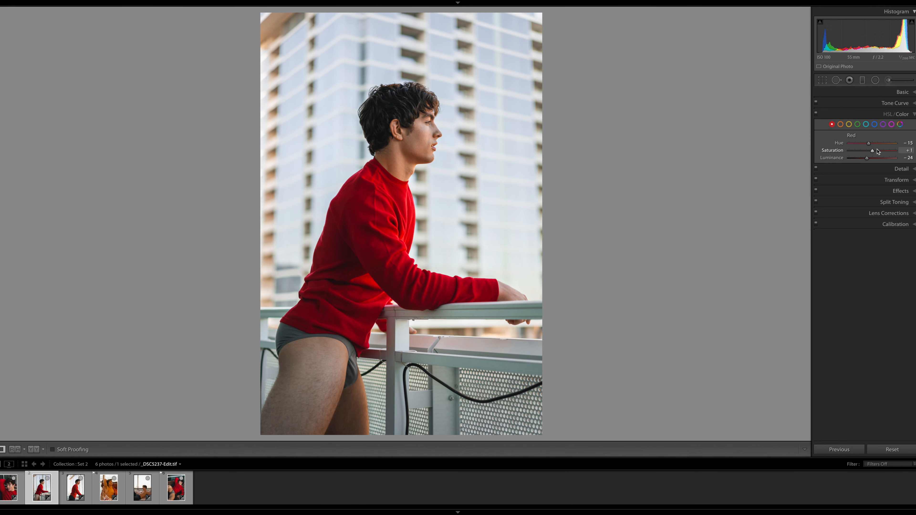
{"action": "key", "text": "shift+m"}
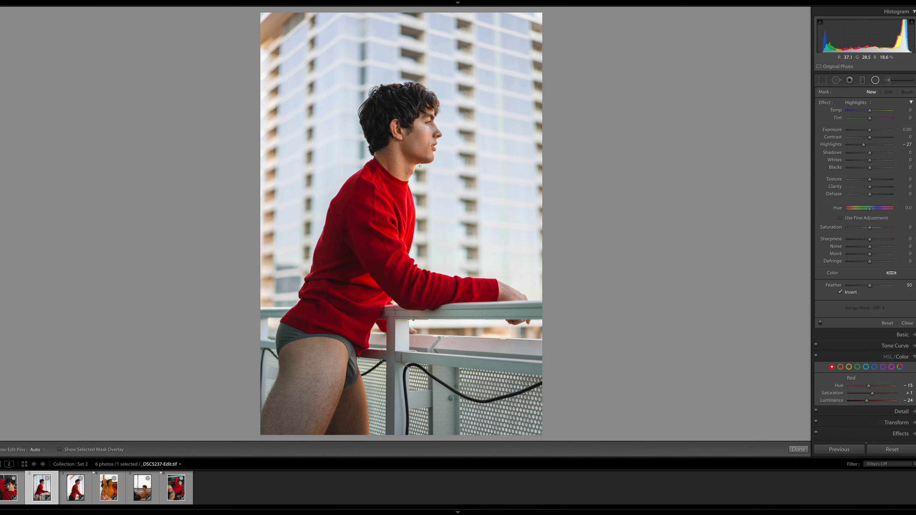
{"action": "key", "text": "shift+m"}
Adjust the yellow tones and set the blues to hue −18, saturation −51 and luminance −30
{"action": "left_click", "coordinate": [850, 124]}
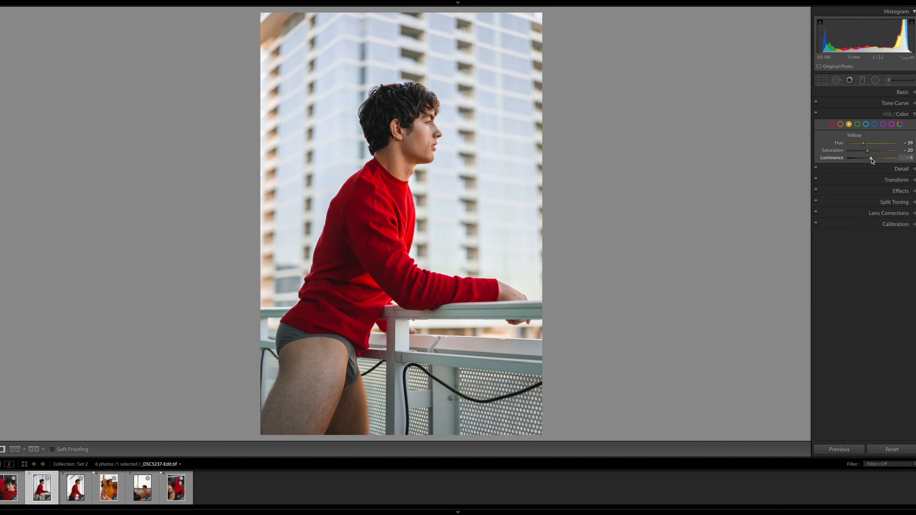
{"action": "left_click", "coordinate": [875, 125]}
{"action": "left_click_drag", "start_coordinate": [872, 143], "coordinate": [868, 143]}
{"action": "left_click_drag", "start_coordinate": [870, 158], "coordinate": [865, 158]}
Add a radial filter over the jawline and neck with highlights reset to 0 and blacks slightly lowered
{"action": "key", "text": "shift+m"}
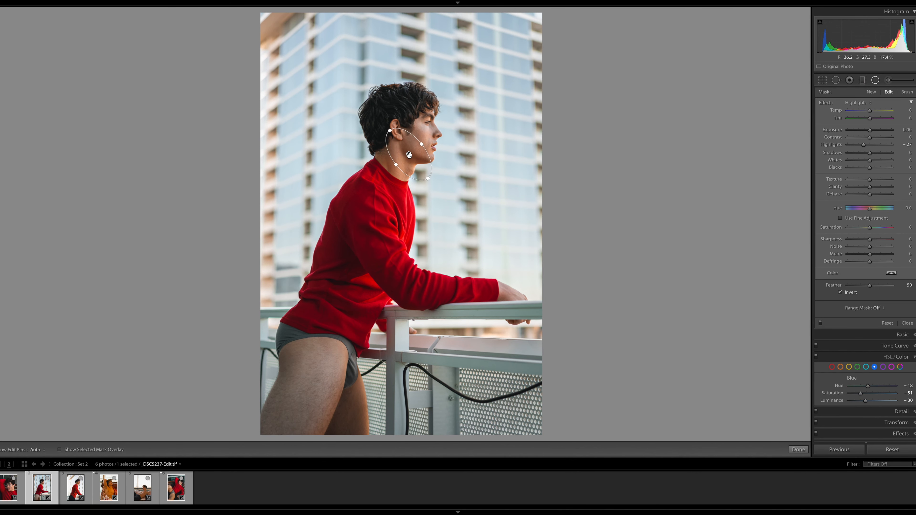
{"action": "double_click", "coordinate": [863, 145]}
{"action": "left_click_drag", "start_coordinate": [870, 167], "coordinate": [868, 168]}
{"action": "left_click", "coordinate": [799, 449]}
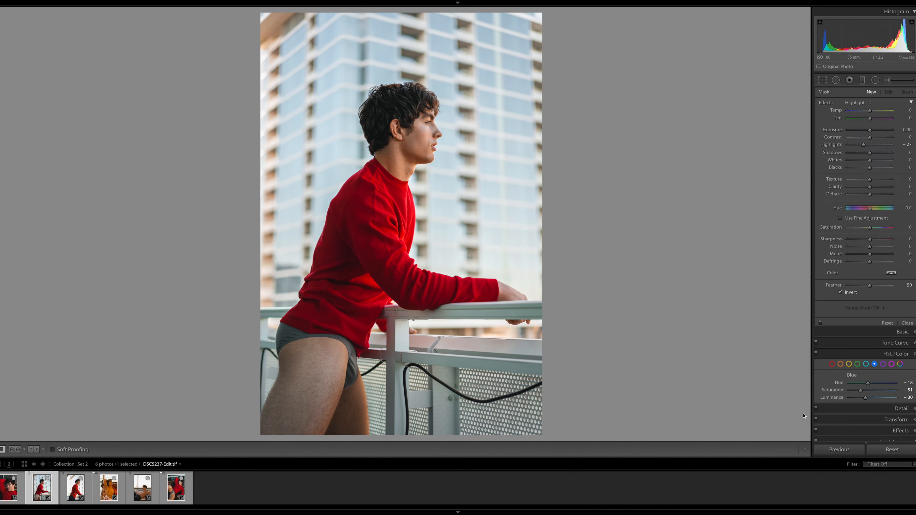
{"action": "left_click", "coordinate": [854, 190]}
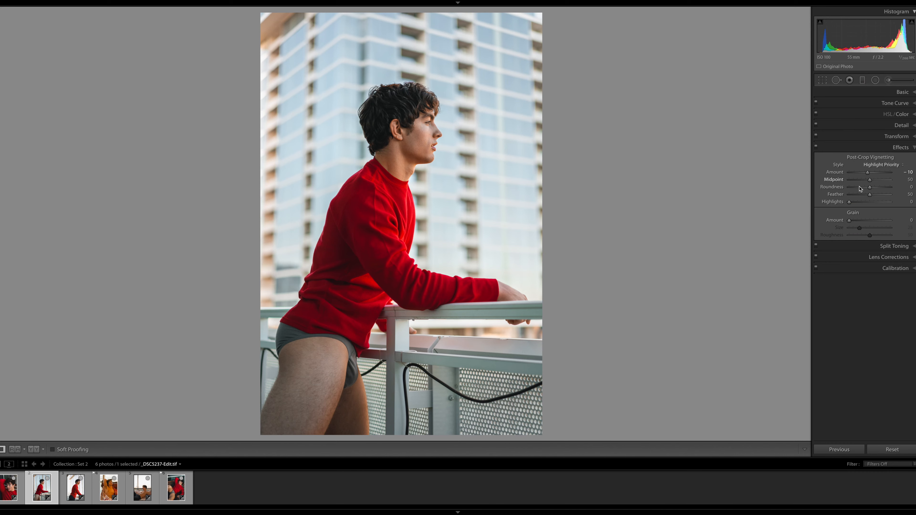
Crop the side-profile balcony photo to 4 x 5 / 8 x 10 and reposition the image within the frame
{"action": "key", "text": "r"}
{"action": "left_click", "coordinate": [893, 105]}
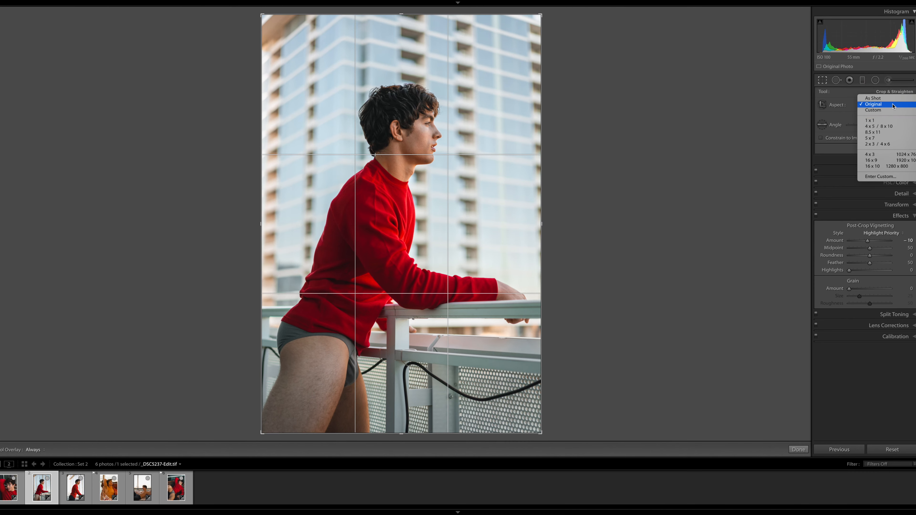
{"action": "left_click", "coordinate": [879, 126]}
{"action": "left_click_drag", "start_coordinate": [512, 188], "coordinate": [511, 177]}
{"action": "key", "text": "o"}
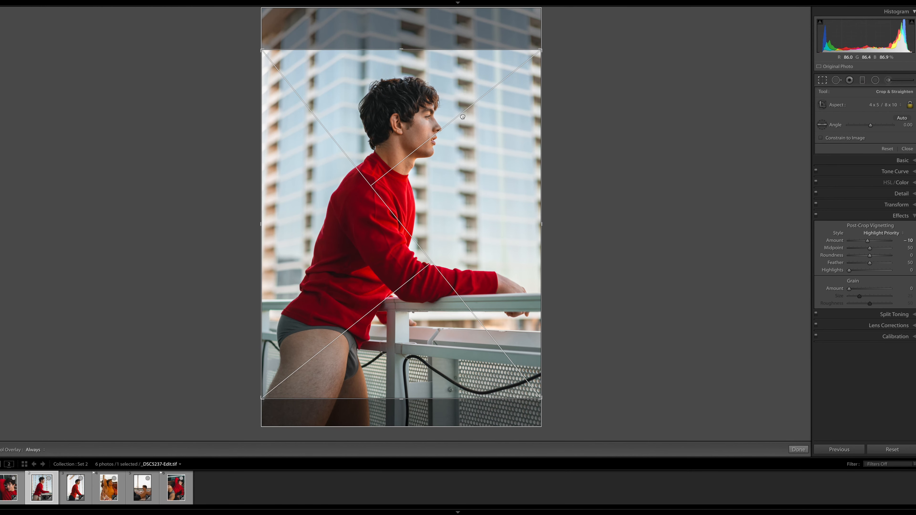
{"action": "key", "text": "Return"}
Synchronize the side-profile balcony photo's settings to the third photo
{"action": "left_click", "coordinate": [75, 487], "text": "shift"}
{"action": "left_click", "coordinate": [844, 450]}
{"action": "left_click", "coordinate": [586, 174]}
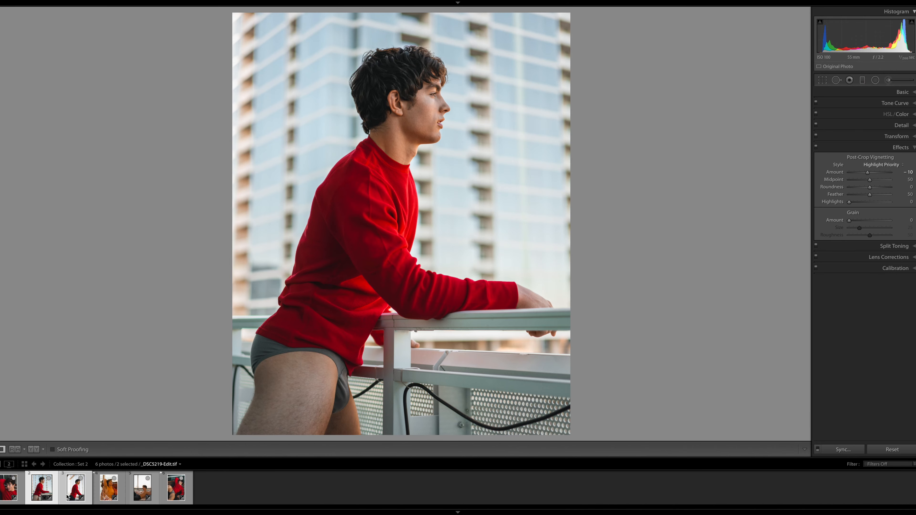
Set the third photo's temperature to −3 and fine-tune the hue of its yellow tones
{"action": "left_click", "coordinate": [86, 481]}
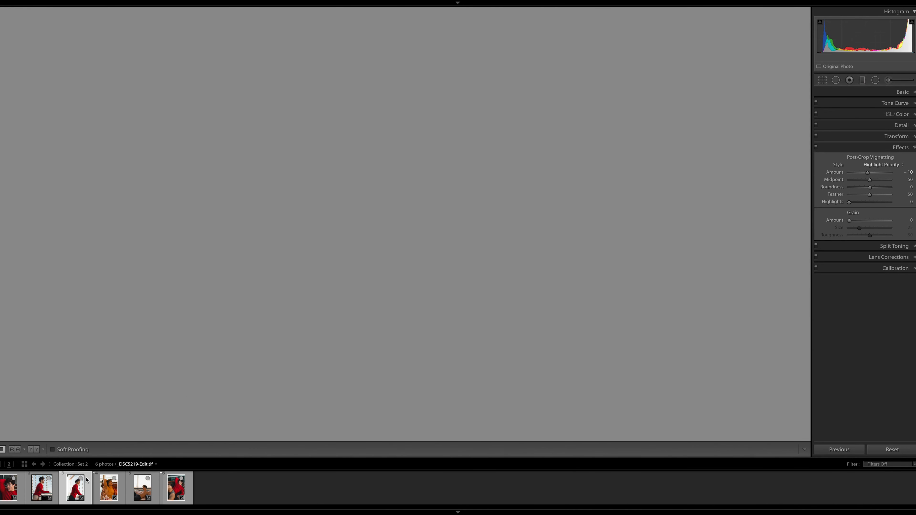
{"action": "left_click", "coordinate": [887, 93]}
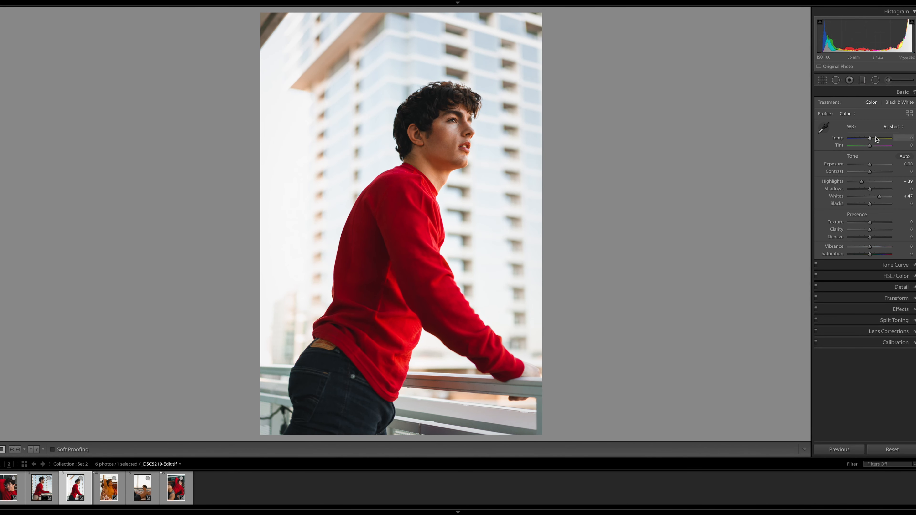
{"action": "left_click", "coordinate": [898, 276]}
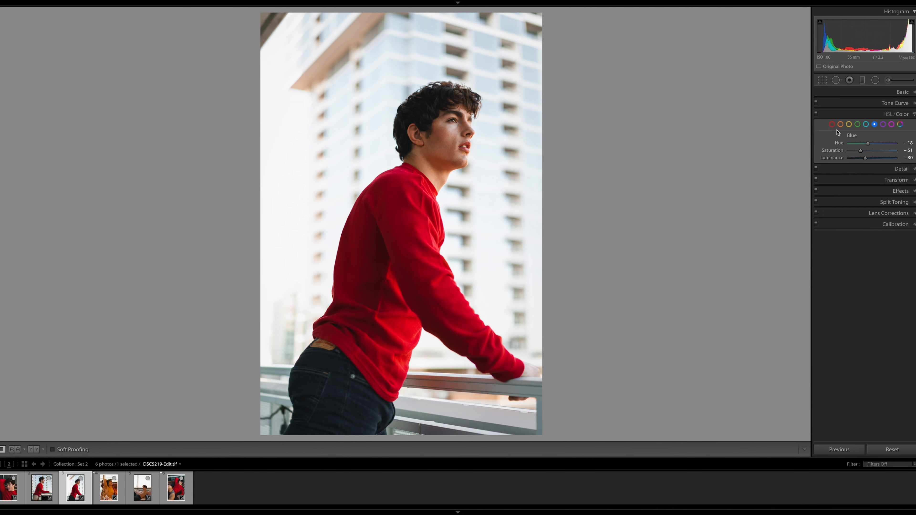
{"action": "left_click", "coordinate": [840, 124]}
{"action": "left_click", "coordinate": [849, 124]}
{"action": "left_click_drag", "start_coordinate": [865, 143], "coordinate": [864, 144]}
{"action": "left_click", "coordinate": [874, 125]}
Lower the third photo's highlights to −91 and pull its tone curve's white point down to output 232
{"action": "left_click", "coordinate": [901, 93]}
{"action": "left_click_drag", "start_coordinate": [860, 182], "coordinate": [853, 182]}
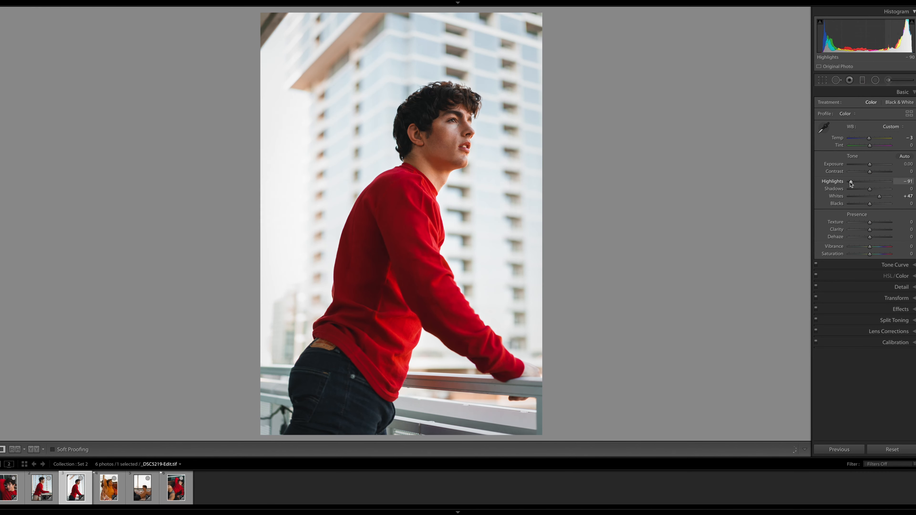
{"action": "left_click", "coordinate": [895, 265]}
{"action": "left_click_drag", "start_coordinate": [904, 122], "coordinate": [908, 130]}
Crop the third photo starting from 4 x 5 / 8 x 10, unlock the ratio, and extend the frame vertically to a custom crop
{"action": "key", "text": "r"}
{"action": "left_click", "coordinate": [884, 105]}
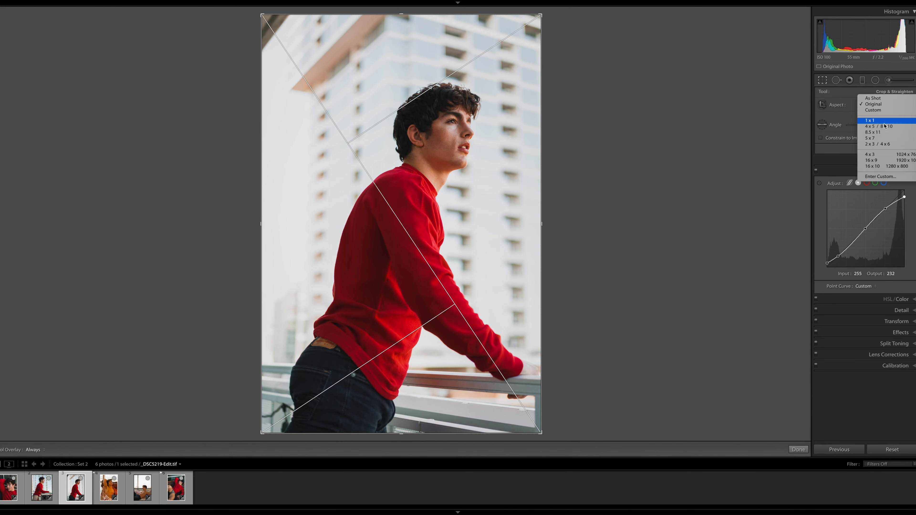
{"action": "left_click", "coordinate": [886, 126]}
{"action": "left_click", "coordinate": [909, 105]}
{"action": "left_click_drag", "start_coordinate": [401, 399], "coordinate": [407, 420]}
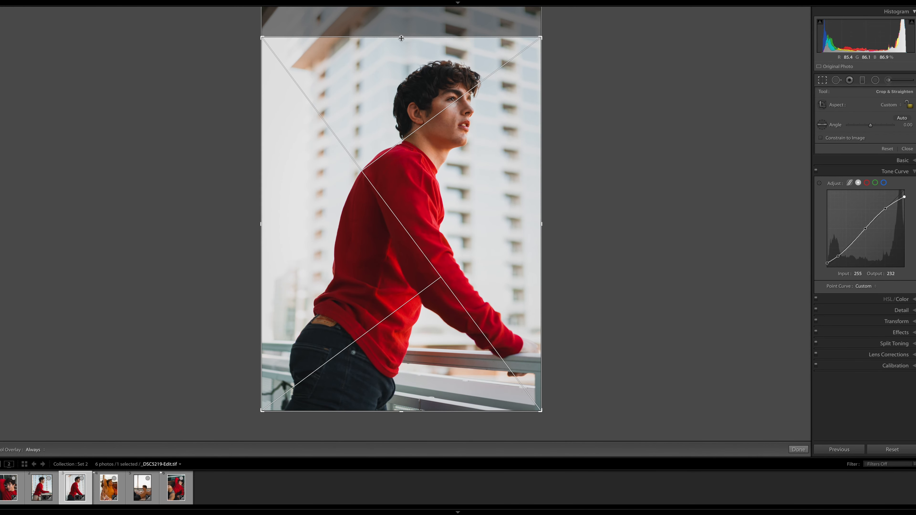
{"action": "left_click_drag", "start_coordinate": [401, 39], "coordinate": [401, 35]}
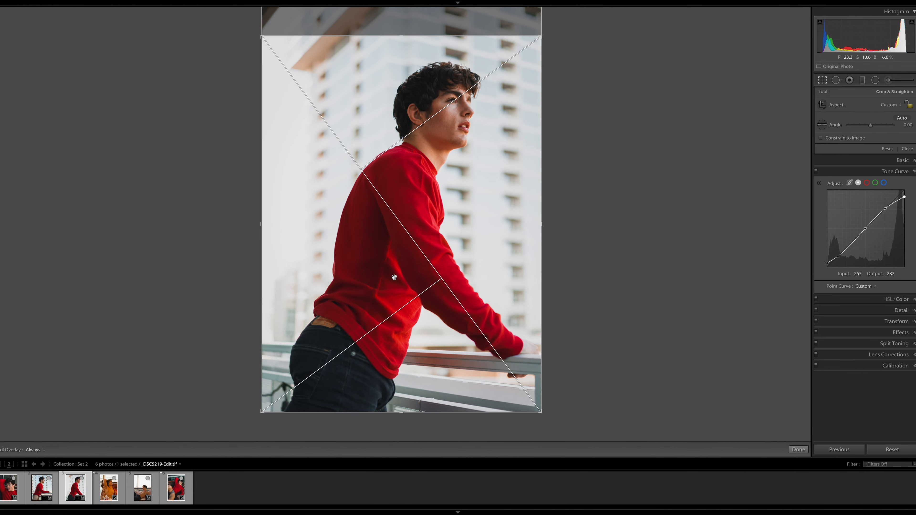
{"action": "key", "text": "r"}
Draw a small radial filter over the jawline in the third photo and finish the filter
{"action": "left_click", "coordinate": [876, 80]}
{"action": "mouse_move", "coordinate": [426, 123]}
{"action": "left_mouse_down"}
{"action": "mouse_move", "coordinate": [444, 168]}
{"action": "mouse_move", "coordinate": [474, 130]}
{"action": "mouse_move", "coordinate": [442, 123]}
{"action": "left_mouse_up"}
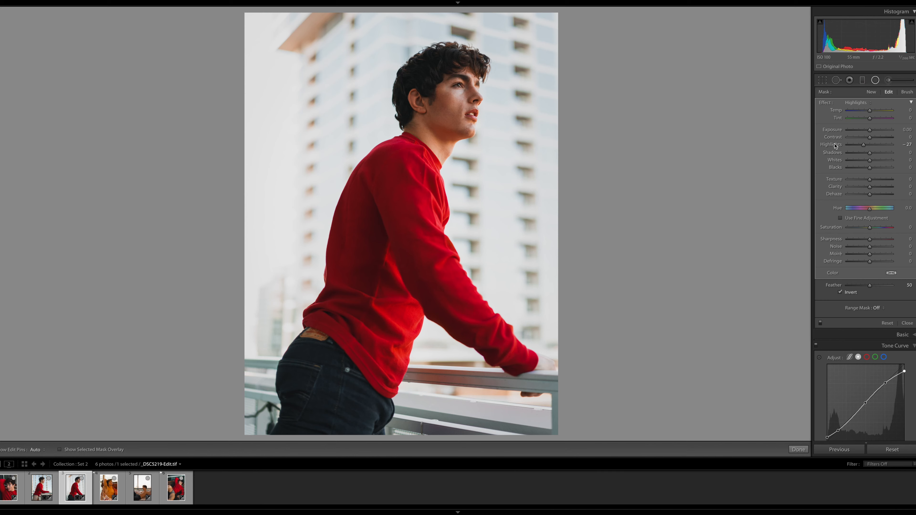
{"action": "left_click", "coordinate": [798, 449]}
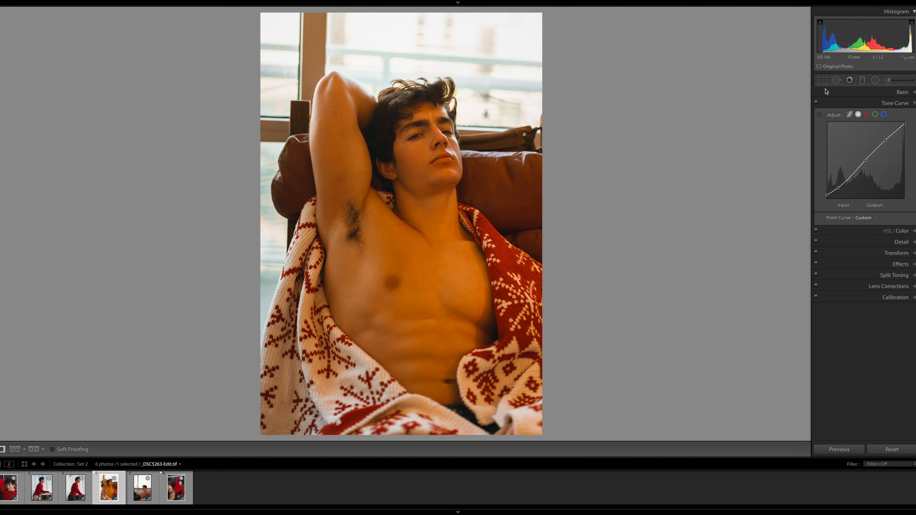
Cool the fourth photo's temperature to −29 and set its highlights to −6
{"action": "left_click", "coordinate": [894, 94]}
{"action": "left_click_drag", "start_coordinate": [871, 140], "coordinate": [864, 140]}
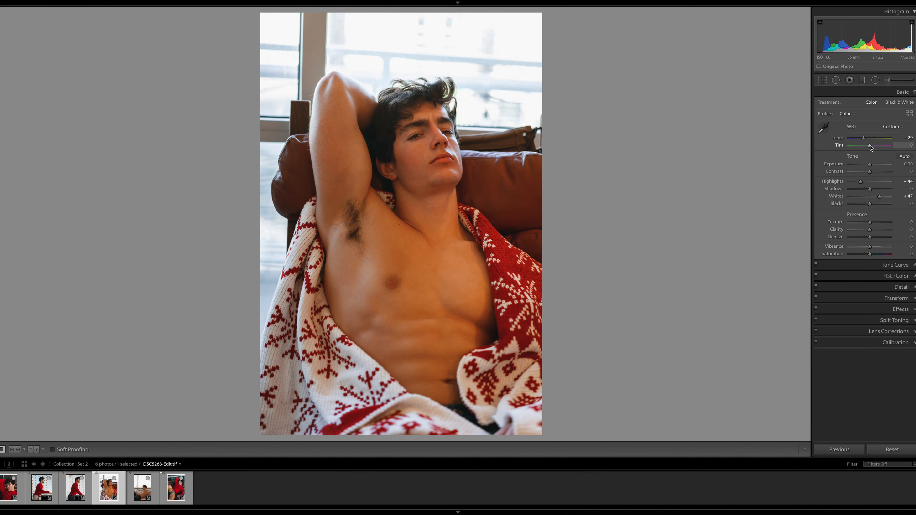
{"action": "left_click_drag", "start_coordinate": [860, 182], "coordinate": [870, 183]}
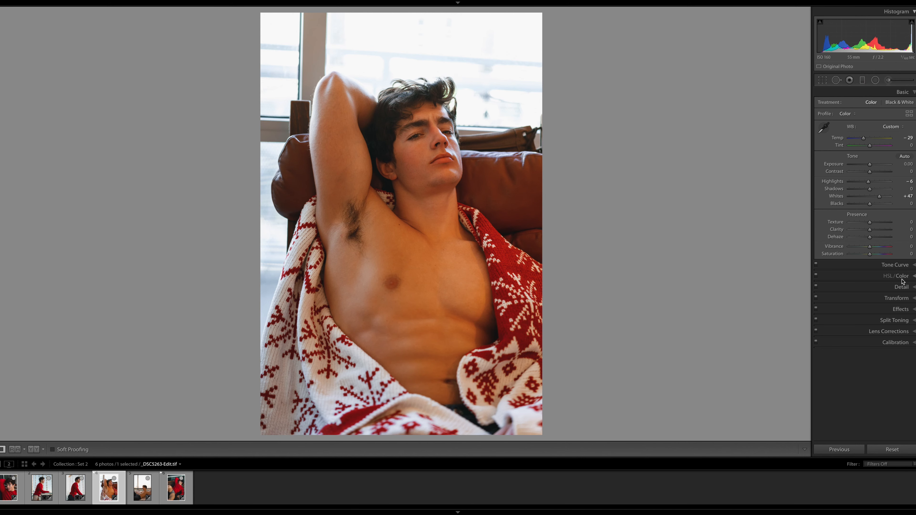
Fine-tune the fourth photo's color with green primary hue +11, yellow luminance +12 and a small orange adjustment
{"action": "left_click", "coordinate": [897, 343]}
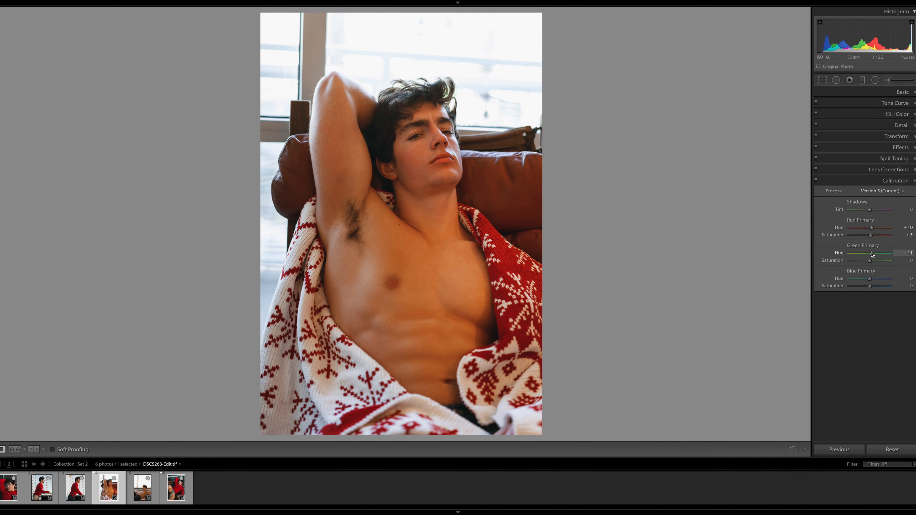
{"action": "left_click", "coordinate": [866, 114]}
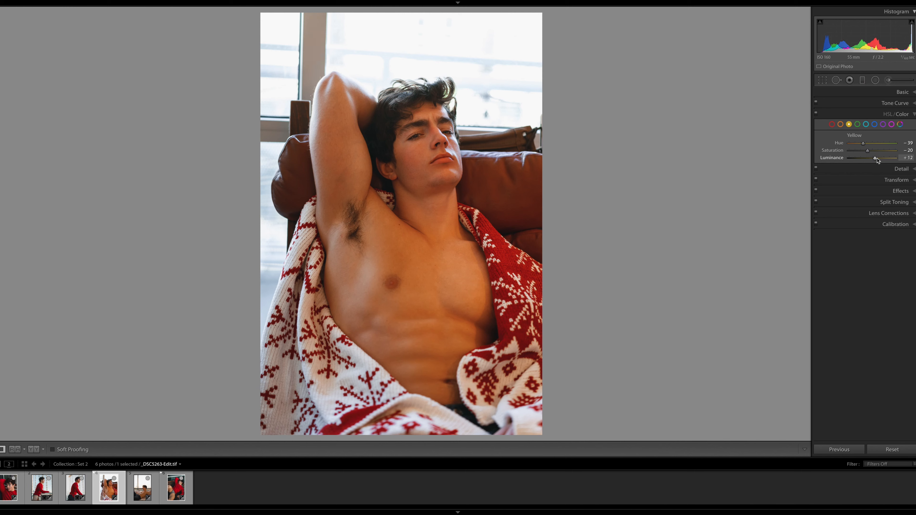
{"action": "left_click", "coordinate": [841, 124]}
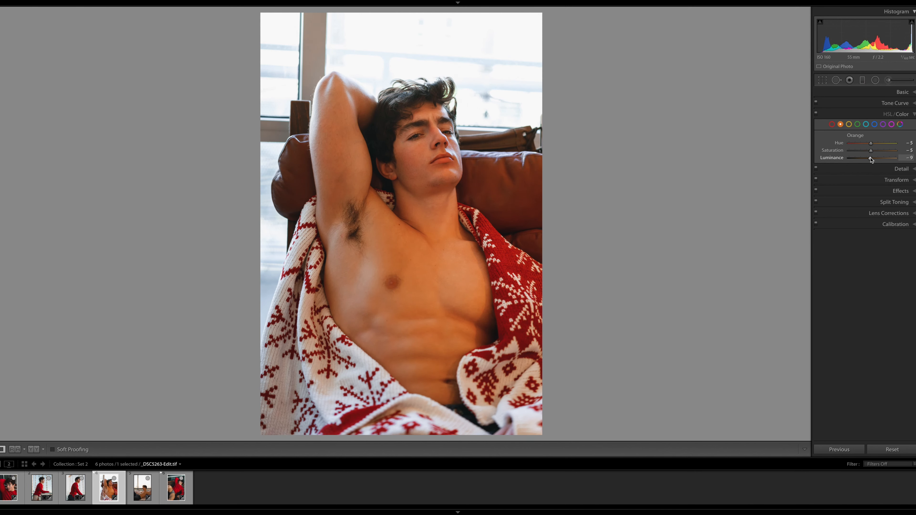
{"action": "left_click_drag", "start_coordinate": [869, 159], "coordinate": [872, 145]}
Set the fourth photo's reds to hue −26, saturation +6 and luminance −23, and its blues to saturation −61 and luminance +15
{"action": "left_click", "coordinate": [832, 124]}
{"action": "mouse_move", "coordinate": [873, 151]}
{"action": "left_mouse_down"}
{"action": "mouse_move", "coordinate": [870, 143]}
{"action": "mouse_move", "coordinate": [874, 153]}
{"action": "left_mouse_up"}
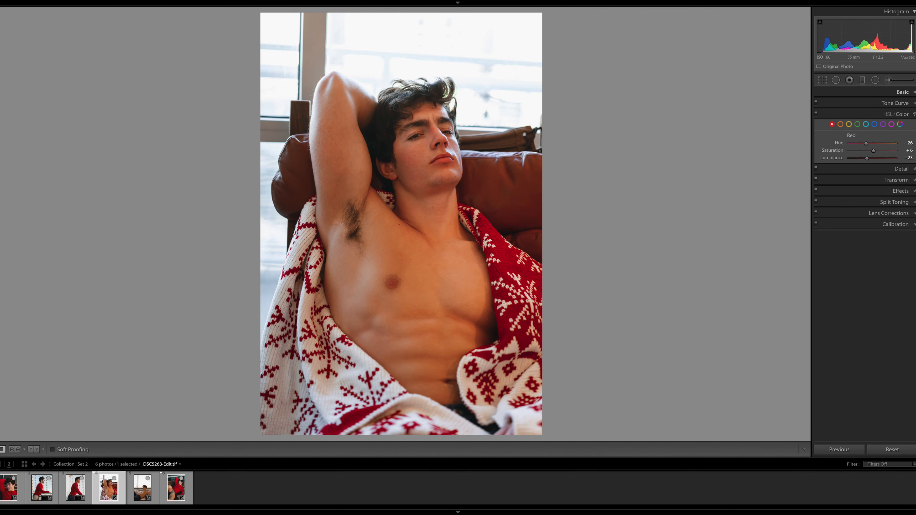
{"action": "left_click", "coordinate": [875, 125]}
{"action": "mouse_move", "coordinate": [872, 158]}
{"action": "left_mouse_down"}
{"action": "mouse_move", "coordinate": [884, 159]}
{"action": "mouse_move", "coordinate": [876, 158]}
{"action": "left_mouse_up"}
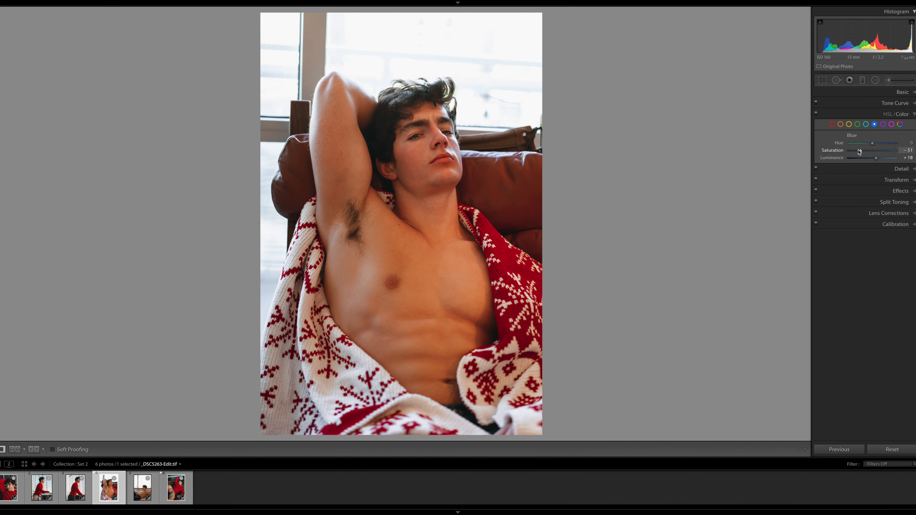
Draw a radial filter over the hair in the fourth photo with highlights at −100 and finish the filter
{"action": "left_click", "coordinate": [876, 81]}
{"action": "left_click_drag", "start_coordinate": [414, 94], "coordinate": [462, 120]}
{"action": "left_click_drag", "start_coordinate": [864, 145], "coordinate": [847, 146]}
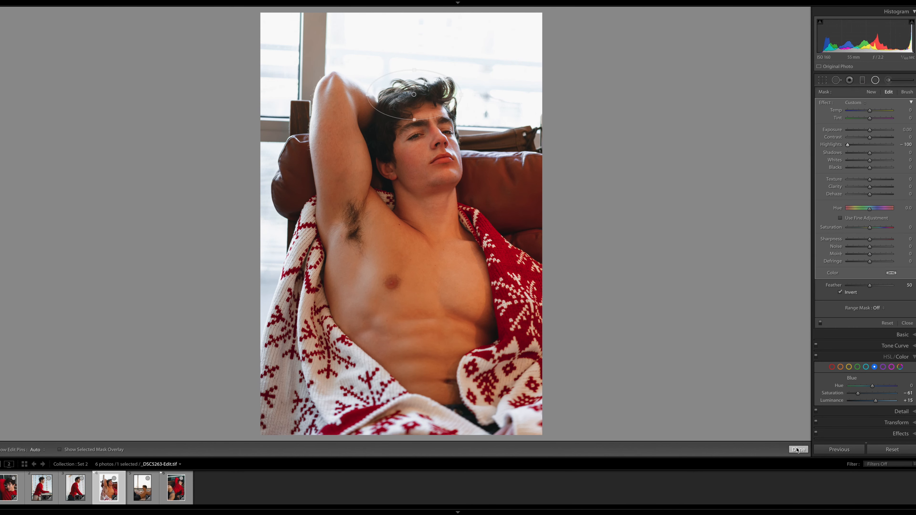
{"action": "left_click", "coordinate": [799, 449]}
Add a large radial filter over the man's body with highlights 0, contrast 10, clarity 15, blacks −4 and saturation −1, and finish it
{"action": "left_click", "coordinate": [875, 80]}
{"action": "left_click", "coordinate": [415, 94]}
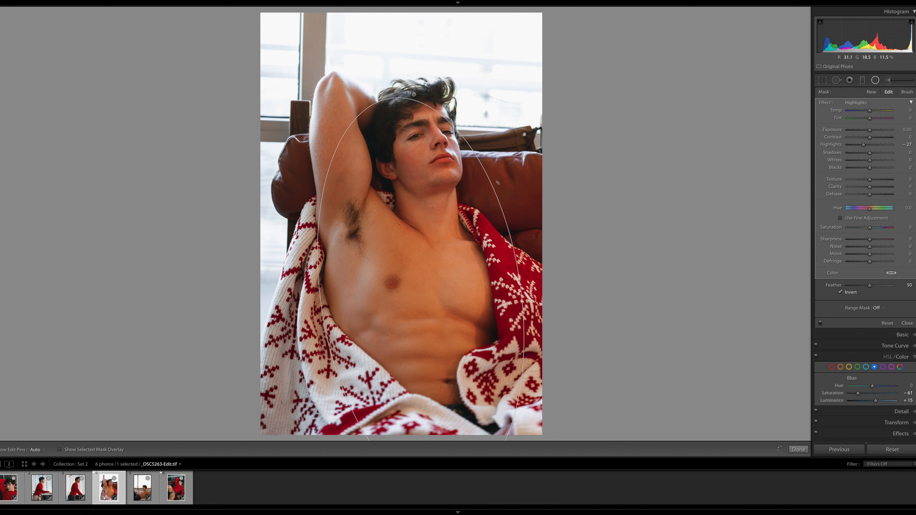
{"action": "double_click", "coordinate": [863, 145]}
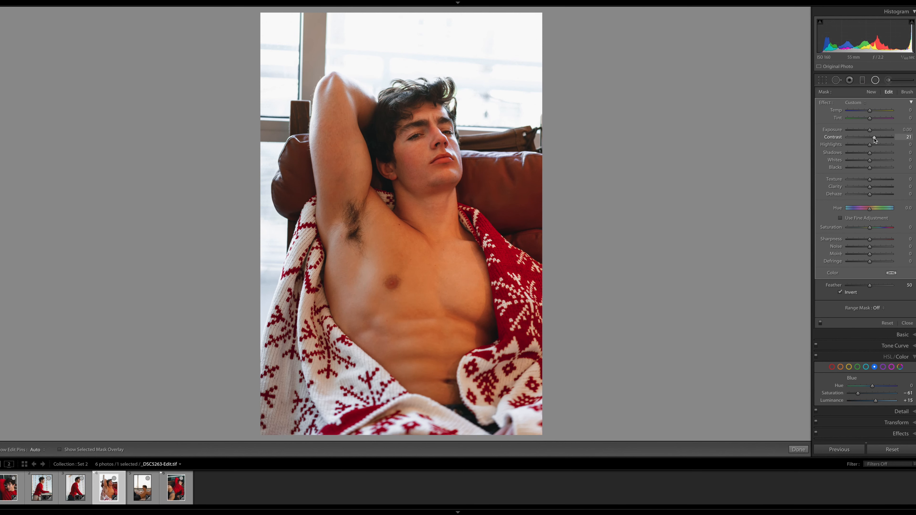
{"action": "left_click_drag", "start_coordinate": [875, 138], "coordinate": [872, 138]}
{"action": "left_click_drag", "start_coordinate": [870, 187], "coordinate": [873, 187]}
{"action": "left_click_drag", "start_coordinate": [871, 170], "coordinate": [869, 169]}
{"action": "left_click_drag", "start_coordinate": [870, 228], "coordinate": [868, 229]}
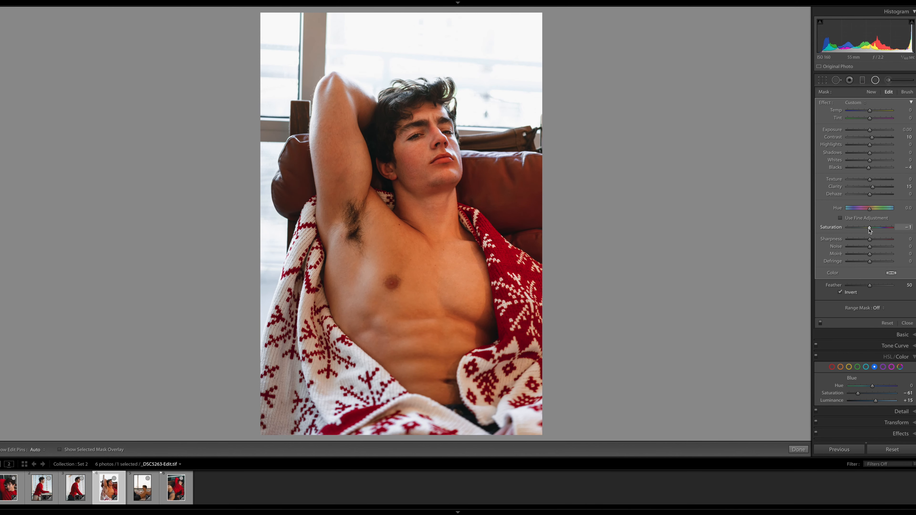
{"action": "left_click", "coordinate": [799, 449]}
Lower the tone curve's white point to output 231 and split-tone highlights to hue 40, saturation 4 and shadows to hue 131, saturation 3
{"action": "left_click", "coordinate": [896, 103]}
{"action": "left_click_drag", "start_coordinate": [904, 122], "coordinate": [910, 131]}
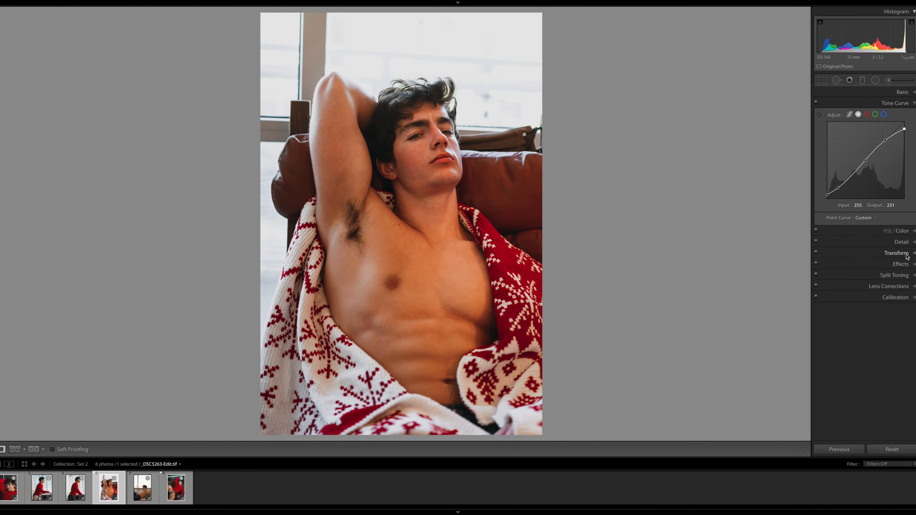
{"action": "left_click", "coordinate": [898, 275]}
{"action": "left_click_drag", "start_coordinate": [850, 185], "coordinate": [854, 176]}
{"action": "mouse_move", "coordinate": [849, 213]}
{"action": "left_mouse_down"}
{"action": "mouse_move", "coordinate": [850, 221]}
{"action": "mouse_move", "coordinate": [866, 215]}
{"action": "left_mouse_up"}
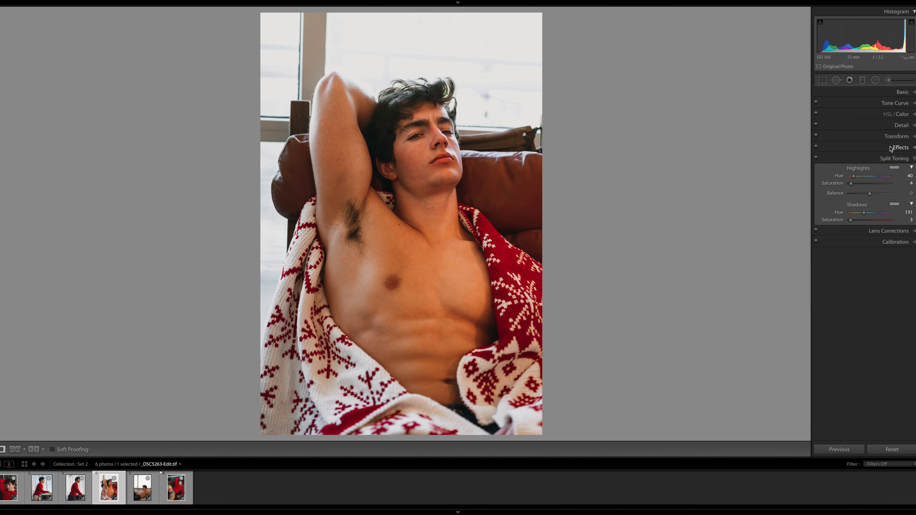
Add a graduated filter from the fourth photo's lower blanket area with highlights −27 and blacks −11, and finish it
{"action": "key", "text": "m"}
{"action": "left_click_drag", "start_coordinate": [318, 382], "coordinate": [798, 139]}
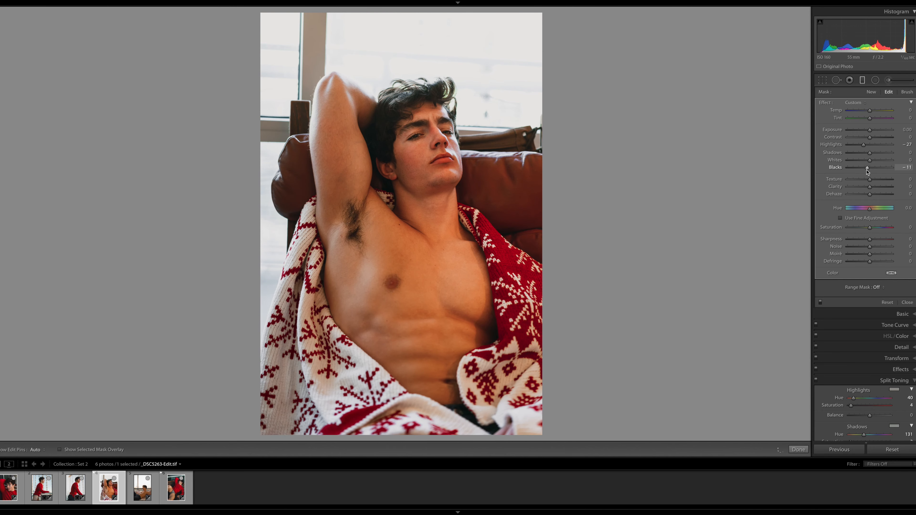
{"action": "key", "text": "m"}
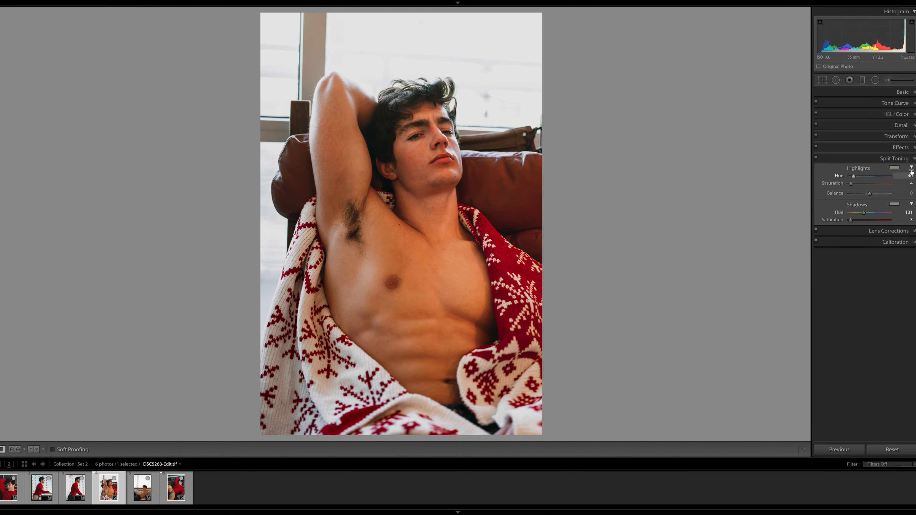
Crop the fourth photo tighter around the man by trimming its edges, reposition the image within the frame, and apply the crop
{"action": "key", "text": "r"}
{"action": "left_click_drag", "start_coordinate": [403, 13], "coordinate": [420, 31]}
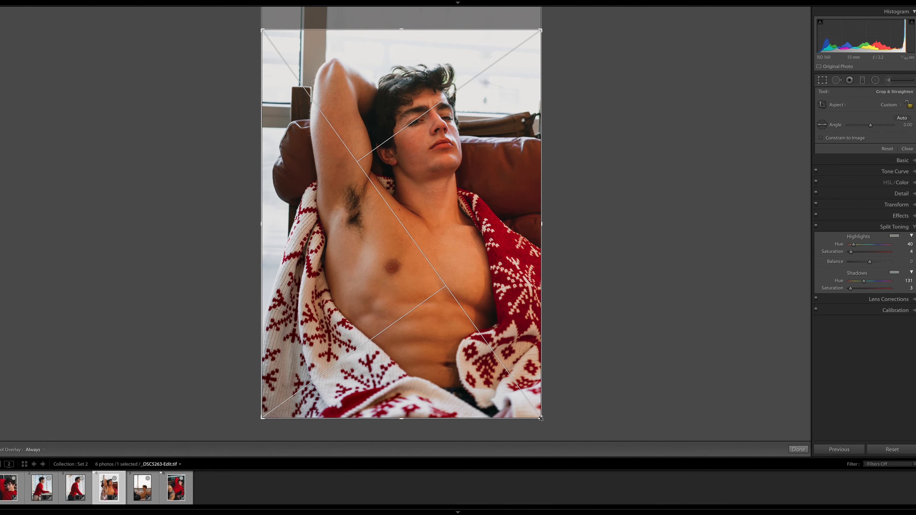
{"action": "left_click_drag", "start_coordinate": [541, 419], "coordinate": [531, 409]}
{"action": "left_click_drag", "start_coordinate": [479, 341], "coordinate": [466, 338]}
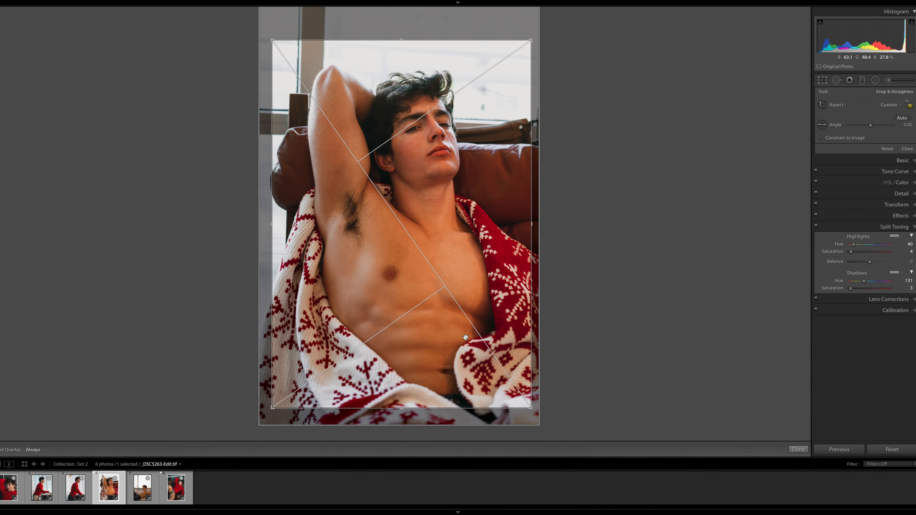
{"action": "key", "text": "r"}
{"action": "key", "text": "r"}
{"action": "left_click_drag", "start_coordinate": [533, 40], "coordinate": [537, 33]}
{"action": "left_click_drag", "start_coordinate": [504, 68], "coordinate": [510, 63]}
{"action": "key", "text": "r"}
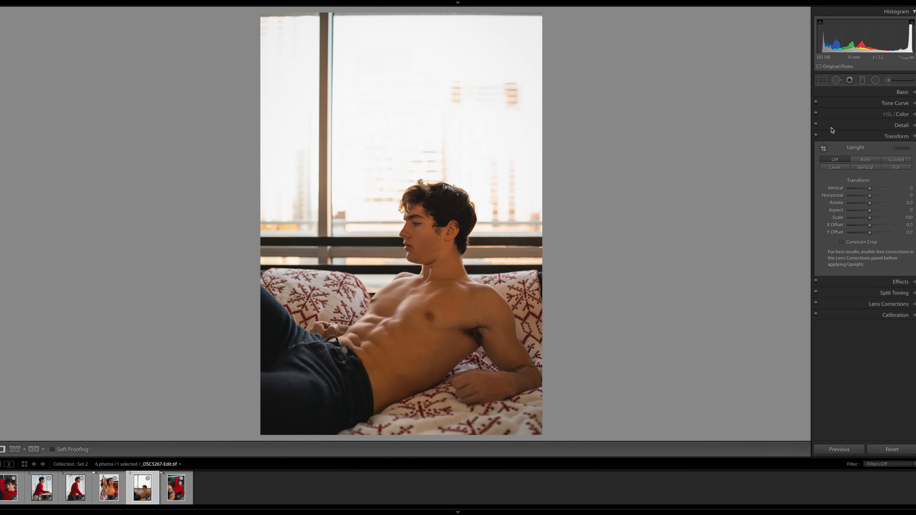
Switch to the fifth photo and set temperature −10, exposure +0.60, contrast +24, highlights −100 and blacks −12
{"action": "left_click", "coordinate": [873, 92]}
{"action": "left_click_drag", "start_coordinate": [869, 165], "coordinate": [867, 139]}
{"action": "left_click_drag", "start_coordinate": [855, 182], "coordinate": [850, 182]}
{"action": "left_click_drag", "start_coordinate": [870, 172], "coordinate": [875, 173]}
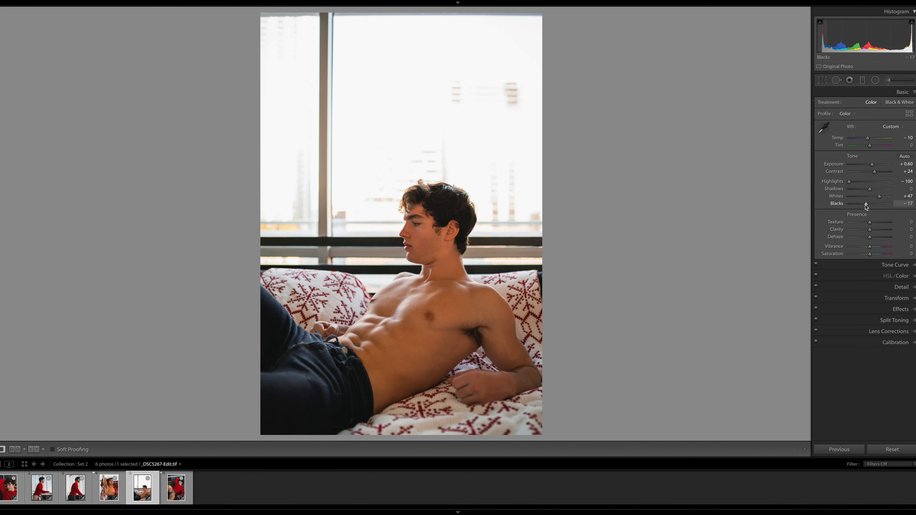
Raise the fifth photo's yellow luminance to +40 and fine-tune the hue and luminance of its orange tones
{"action": "left_click", "coordinate": [896, 275]}
{"action": "left_click_drag", "start_coordinate": [866, 159], "coordinate": [868, 159]}
{"action": "left_click", "coordinate": [910, 144]}
{"action": "left_click", "coordinate": [864, 137]}
{"action": "left_click_drag", "start_coordinate": [873, 159], "coordinate": [883, 158]}
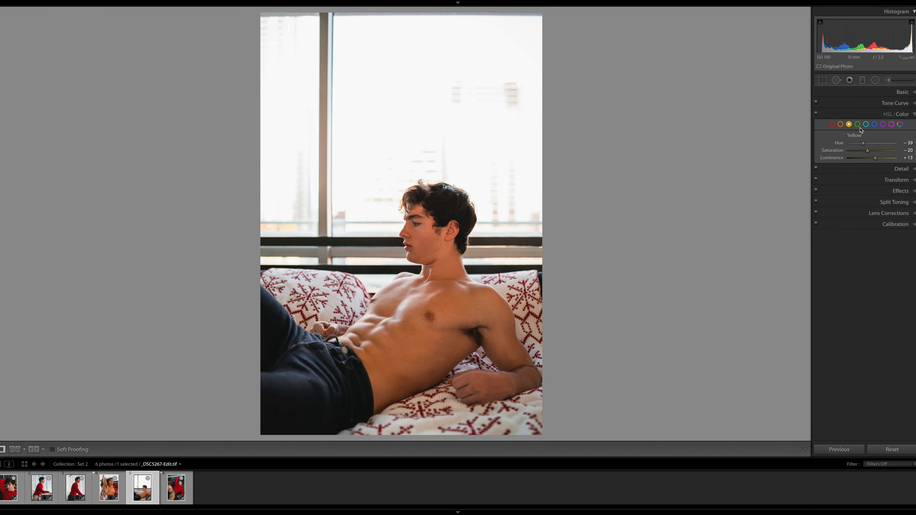
{"action": "left_click", "coordinate": [906, 143]}
{"action": "left_click_drag", "start_coordinate": [872, 151], "coordinate": [873, 159]}
Draw a radial filter over the torso in the fifth photo, raise its clarity slightly, and finish the filter
{"action": "left_click", "coordinate": [876, 81]}
{"action": "left_click_drag", "start_coordinate": [402, 310], "coordinate": [515, 379]}
{"action": "left_click_drag", "start_coordinate": [870, 187], "coordinate": [872, 189]}
{"action": "left_click", "coordinate": [799, 450]}
Fine-tune the fifth photo's vibrance and temperature, and lower its tone curve's white point to output 231
{"action": "left_click", "coordinate": [900, 92]}
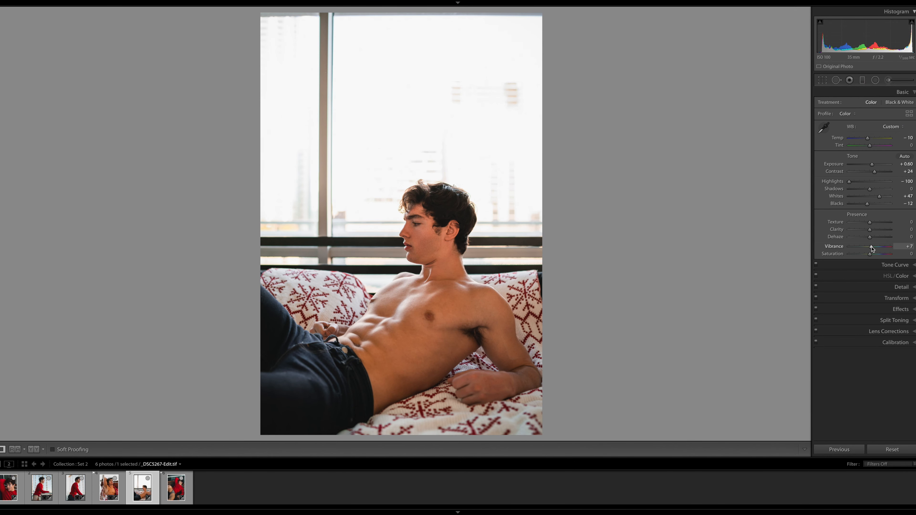
{"action": "left_click_drag", "start_coordinate": [877, 249], "coordinate": [874, 249]}
{"action": "left_click_drag", "start_coordinate": [868, 139], "coordinate": [868, 139]}
{"action": "left_click", "coordinate": [902, 265]}
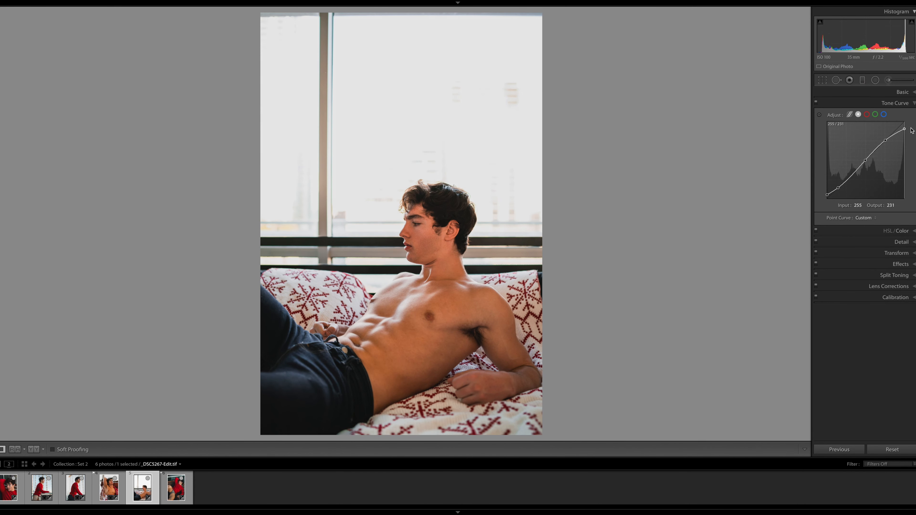
Adjust a radial filter around the resting forearm in the fifth photo with higher saturation and lower shadows, and close it
{"action": "key", "text": "shift+m"}
{"action": "left_click", "coordinate": [513, 374]}
{"action": "left_click_drag", "start_coordinate": [870, 228], "coordinate": [875, 228]}
{"action": "left_click_drag", "start_coordinate": [870, 153], "coordinate": [863, 212]}
{"action": "key", "text": "shift+m"}
Split-tone the fifth photo's highlights to hue 51, saturation 26 and its shadows to hue 164, saturation 6
{"action": "left_click", "coordinate": [901, 258]}
{"action": "left_click", "coordinate": [894, 243]}
{"action": "left_click_drag", "start_coordinate": [849, 220], "coordinate": [852, 221]}
{"action": "left_click_drag", "start_coordinate": [862, 212], "coordinate": [868, 214]}
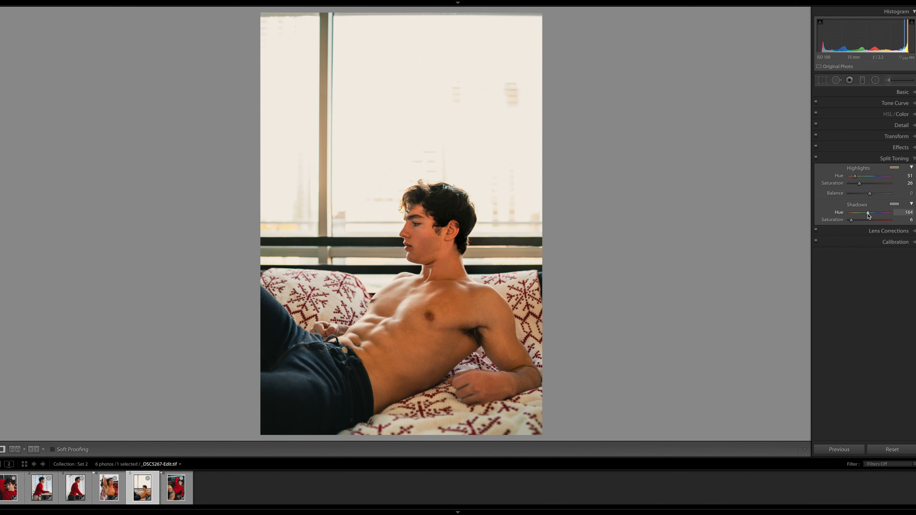
Set the fifth photo's orange tones to hue −13, saturation −10 and luminance +17
{"action": "left_click", "coordinate": [901, 114]}
{"action": "left_click_drag", "start_coordinate": [872, 143], "coordinate": [869, 144]}
{"action": "left_click_drag", "start_coordinate": [873, 151], "coordinate": [870, 151]}
{"action": "left_click_drag", "start_coordinate": [873, 159], "coordinate": [877, 159]}
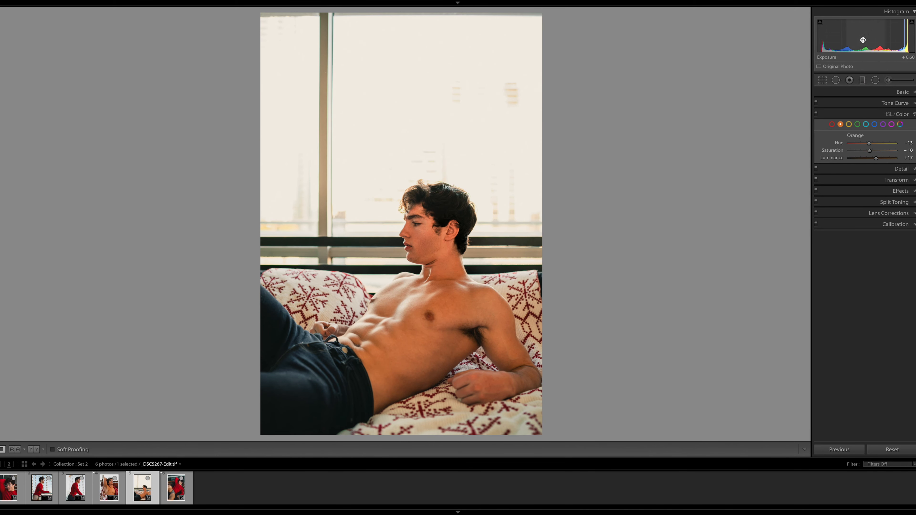
Crop the fifth photo to a 1 x 1 square framing the man and the couch, and apply the crop
{"action": "left_click", "coordinate": [823, 80]}
{"action": "left_click", "coordinate": [894, 105]}
{"action": "left_click", "coordinate": [891, 127]}
{"action": "left_click_drag", "start_coordinate": [490, 263], "coordinate": [487, 203]}
{"action": "key", "text": "o"}
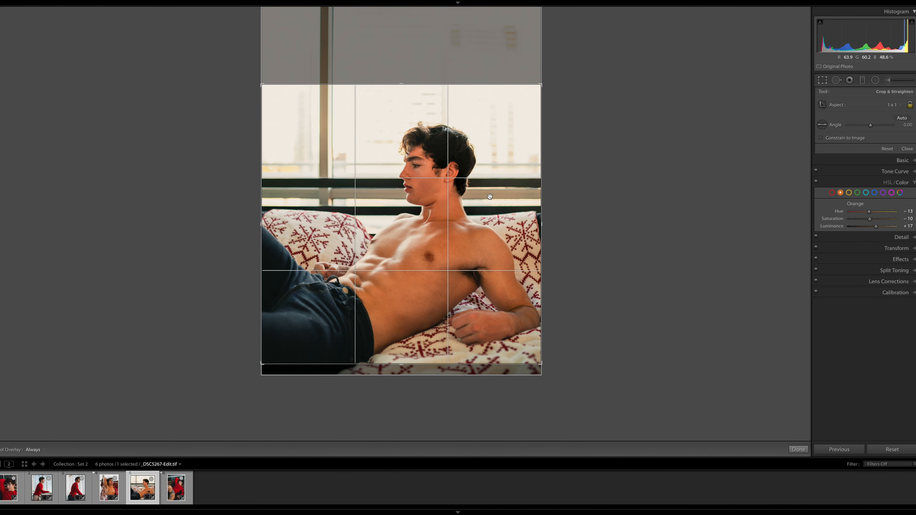
{"action": "key", "text": "Return"}
Sharpen the fifth photo with amount 26 and masking 72, and set its orange hue to −16
{"action": "left_click", "coordinate": [902, 171]}
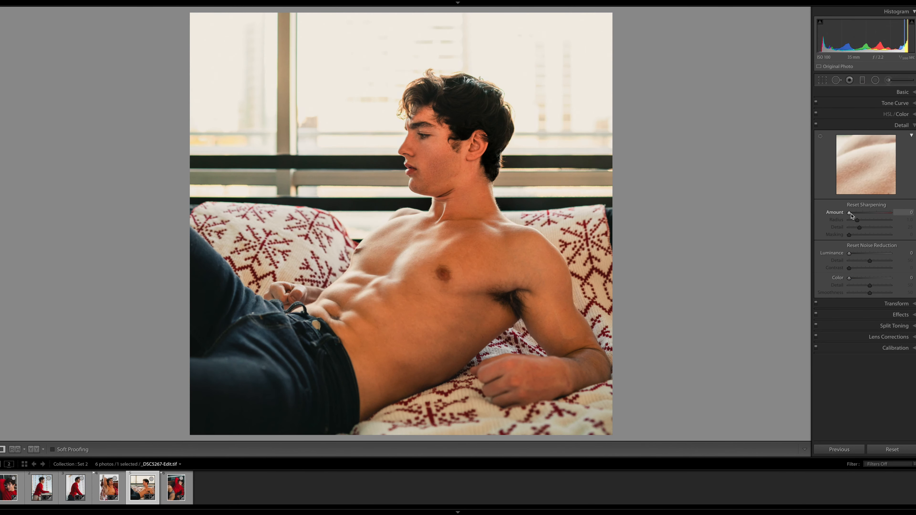
{"action": "left_click_drag", "start_coordinate": [850, 235], "coordinate": [879, 235]}
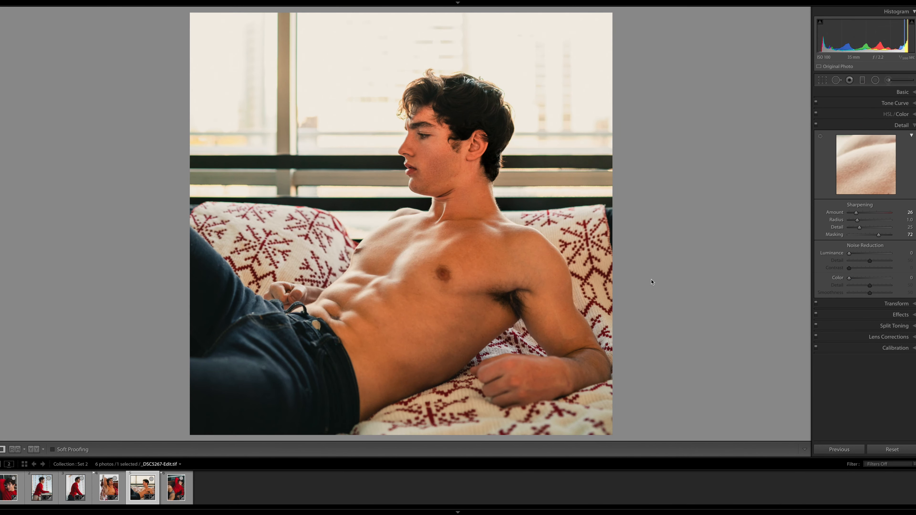
{"action": "left_click", "coordinate": [896, 114]}
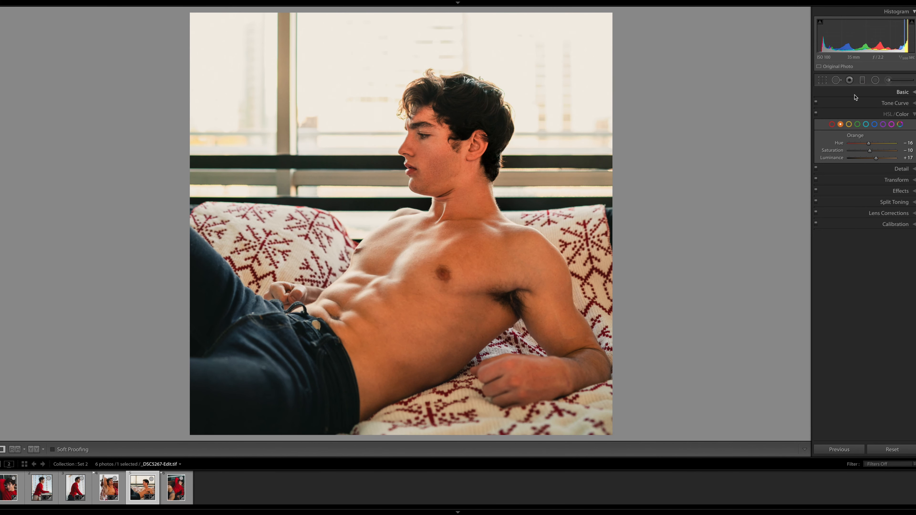
Switch to the sixth photo, raise its orange luminance, and set its red luminance to −20
{"action": "key", "text": "Right"}
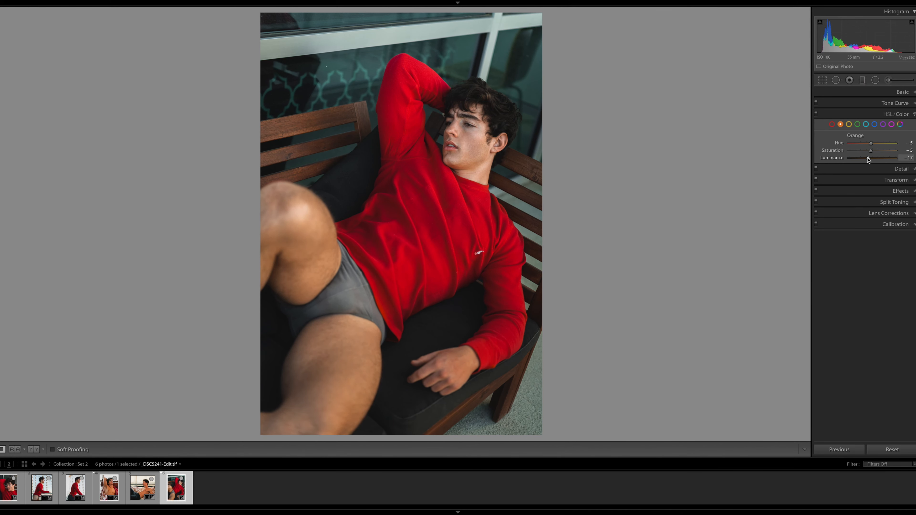
{"action": "left_click_drag", "start_coordinate": [870, 160], "coordinate": [875, 160]}
{"action": "left_click", "coordinate": [849, 125]}
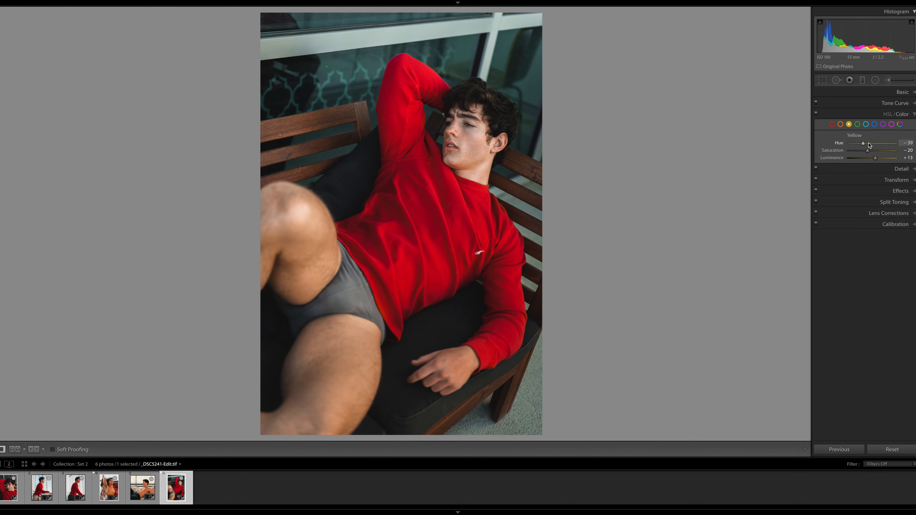
{"action": "left_click", "coordinate": [841, 125]}
{"action": "left_click", "coordinate": [475, 134]}
{"action": "left_click_drag", "start_coordinate": [623, 145], "coordinate": [624, 203]}
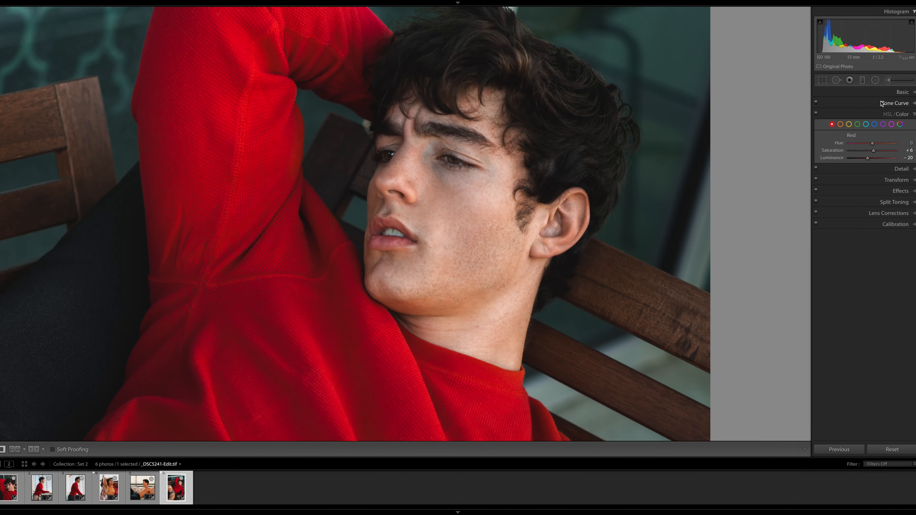
Draw a radial filter over the jaw and neck in the sixth photo, and delete the small one tried beside the temple
{"action": "left_click", "coordinate": [875, 81]}
{"action": "left_click_drag", "start_coordinate": [471, 280], "coordinate": [554, 429]}
{"action": "left_click_drag", "start_coordinate": [549, 163], "coordinate": [569, 180]}
{"action": "key", "text": "Delete"}
Shape radial filters around the ear and jaw with highlights −15 and shadows −21, and finish the filters
{"action": "left_click", "coordinate": [470, 280]}
{"action": "left_click_drag", "start_coordinate": [530, 174], "coordinate": [570, 211]}
{"action": "left_click_drag", "start_coordinate": [504, 297], "coordinate": [587, 277]}
{"action": "double_click", "coordinate": [838, 145]}
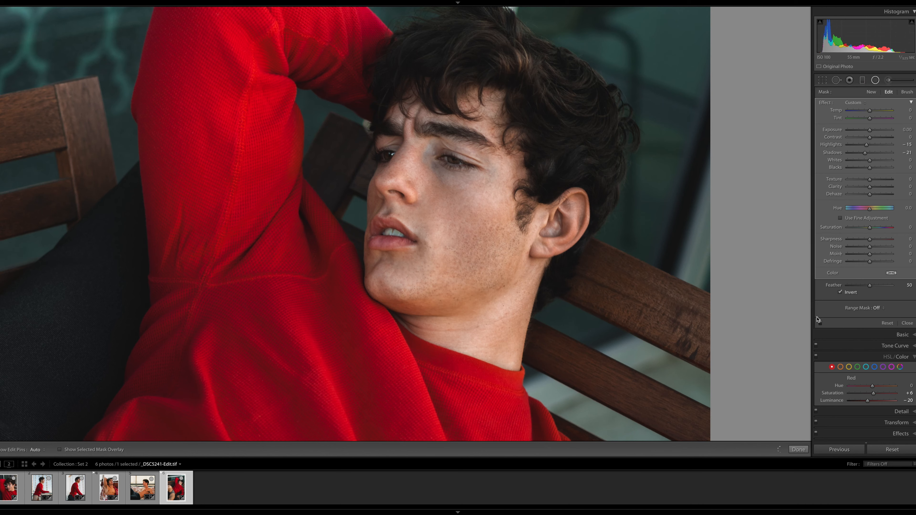
{"action": "left_click", "coordinate": [799, 450]}
{"action": "left_click", "coordinate": [565, 252]}
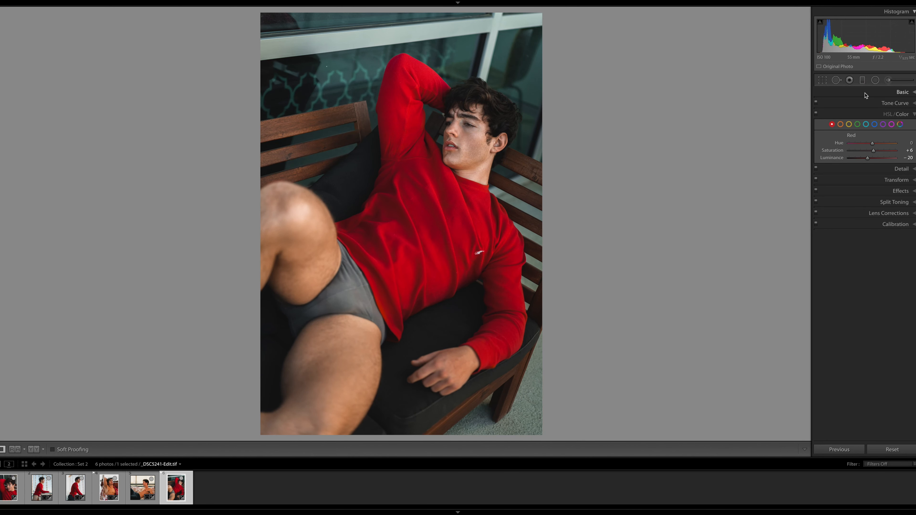
Draw a diagonal graduated filter over the sixth photo's upper left corner with highlights −27 and shadows −17
{"action": "left_click", "coordinate": [862, 78]}
{"action": "left_click_drag", "start_coordinate": [283, 47], "coordinate": [364, 152]}
{"action": "left_click_drag", "start_coordinate": [869, 153], "coordinate": [866, 152]}
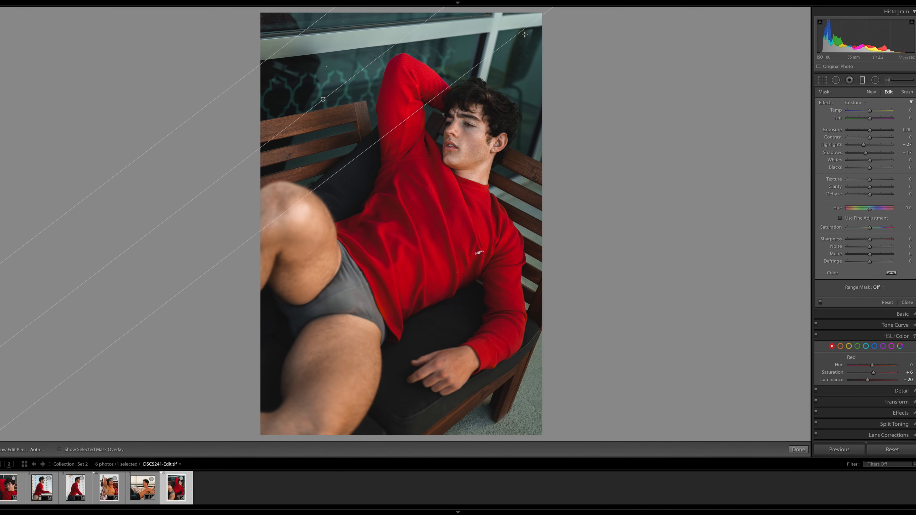
Add graduated filters over the sixth photo's upper right and lower right corners, giving the lower one highlights −27, shadows −43 and blacks −5
{"action": "left_click_drag", "start_coordinate": [528, 38], "coordinate": [464, 126]}
{"action": "left_click_drag", "start_coordinate": [855, 154], "coordinate": [861, 154]}
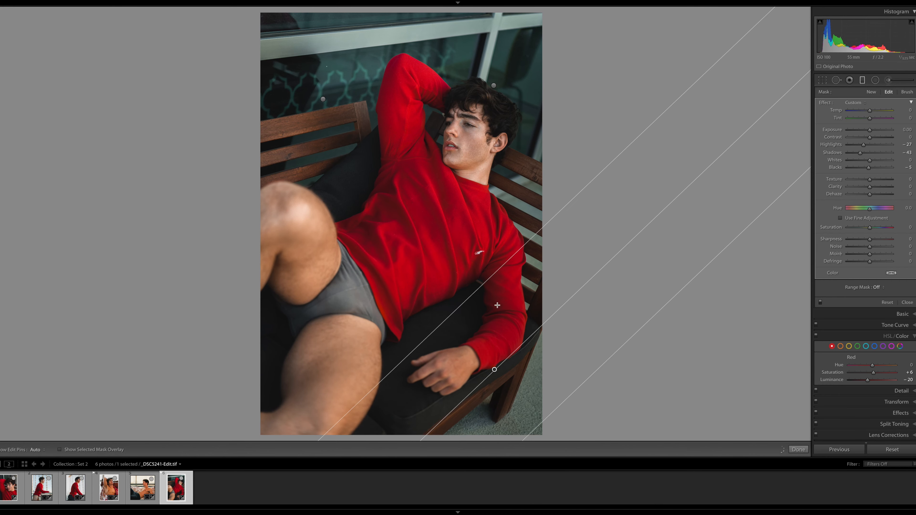
{"action": "left_click", "coordinate": [795, 451]}
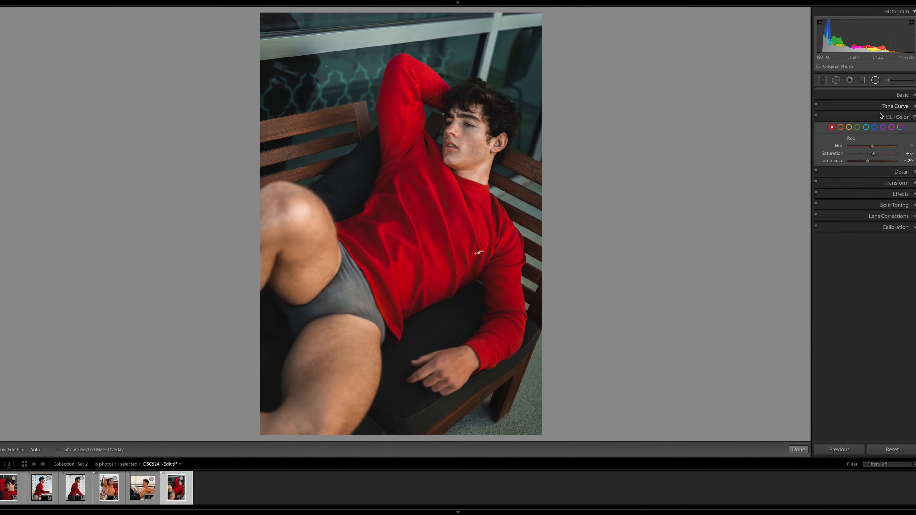
Lower the white end point of the sixth photo's tone curve to output 231
{"action": "left_click", "coordinate": [905, 104]}
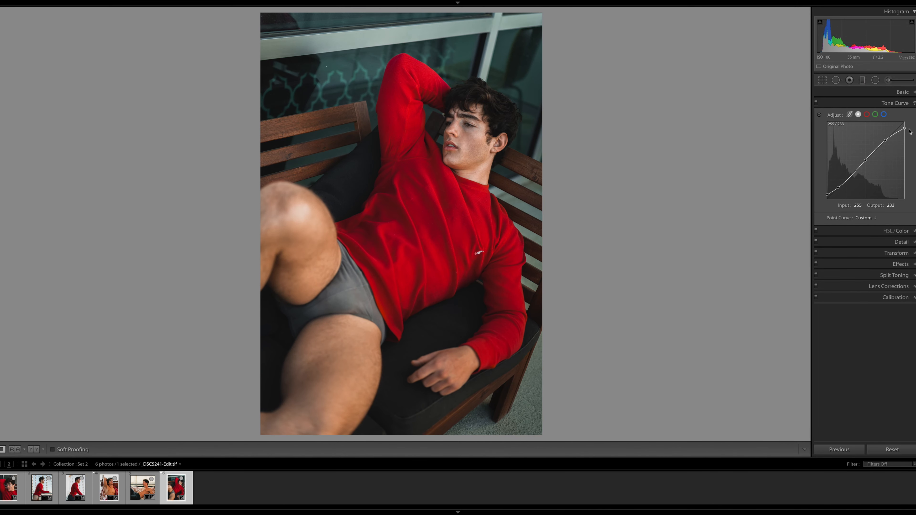
{"action": "left_click_drag", "start_coordinate": [911, 132], "coordinate": [910, 130]}
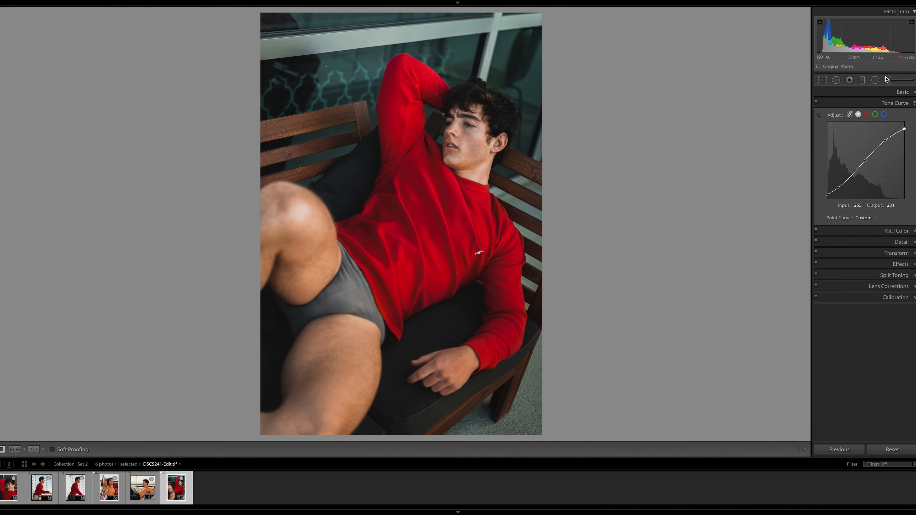
Draw a graduated filter over the legs in the sixth photo, reset its highlights and whites, and finish the filter
{"action": "left_click", "coordinate": [865, 81]}
{"action": "left_click_drag", "start_coordinate": [295, 310], "coordinate": [394, 277]}
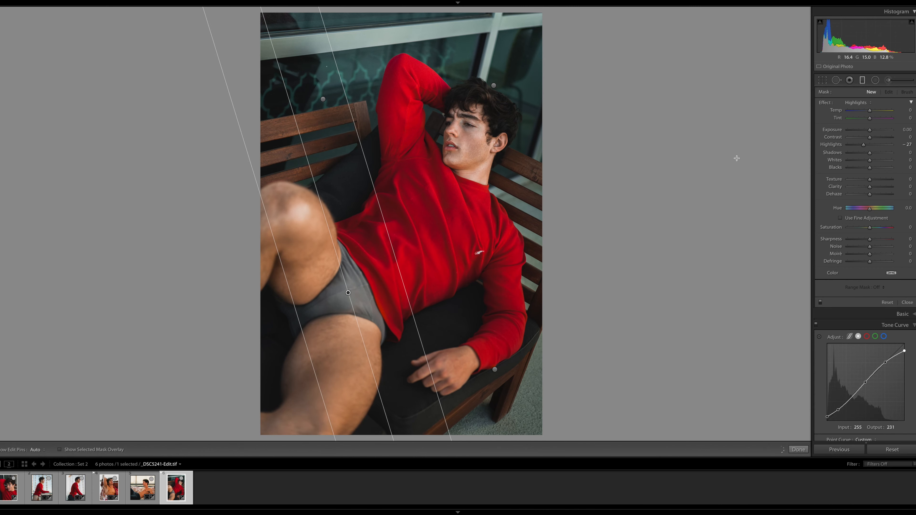
{"action": "double_click", "coordinate": [864, 144]}
{"action": "double_click", "coordinate": [866, 160]}
{"action": "left_click", "coordinate": [799, 449]}
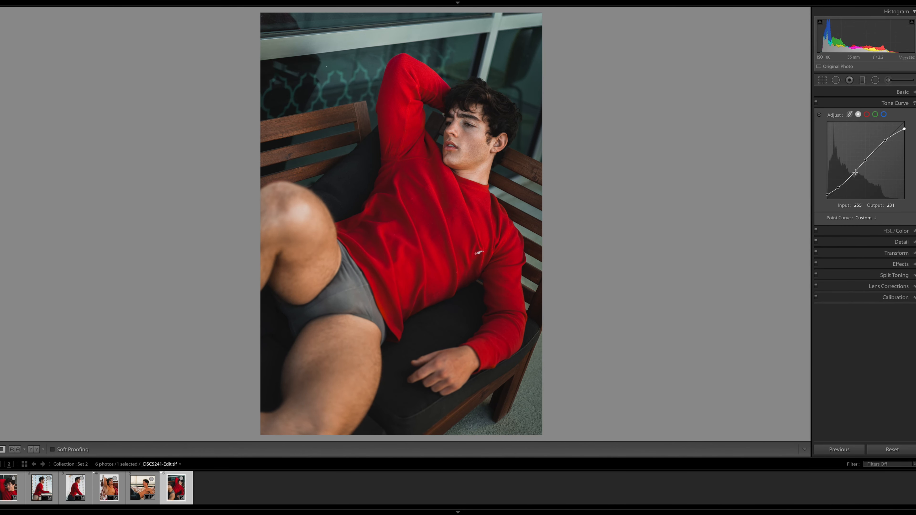
{"action": "left_click", "coordinate": [902, 93]}
{"action": "left_click", "coordinate": [902, 277]}
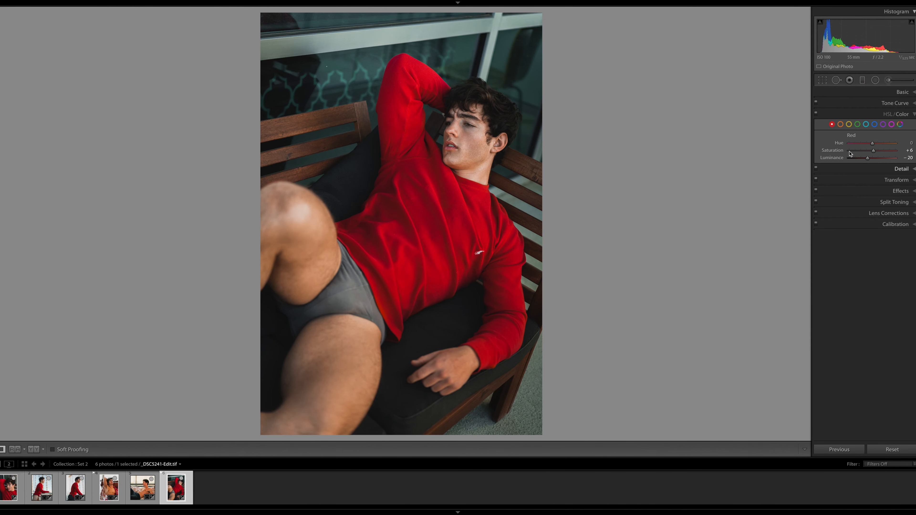
{"action": "left_click", "coordinate": [905, 145]}
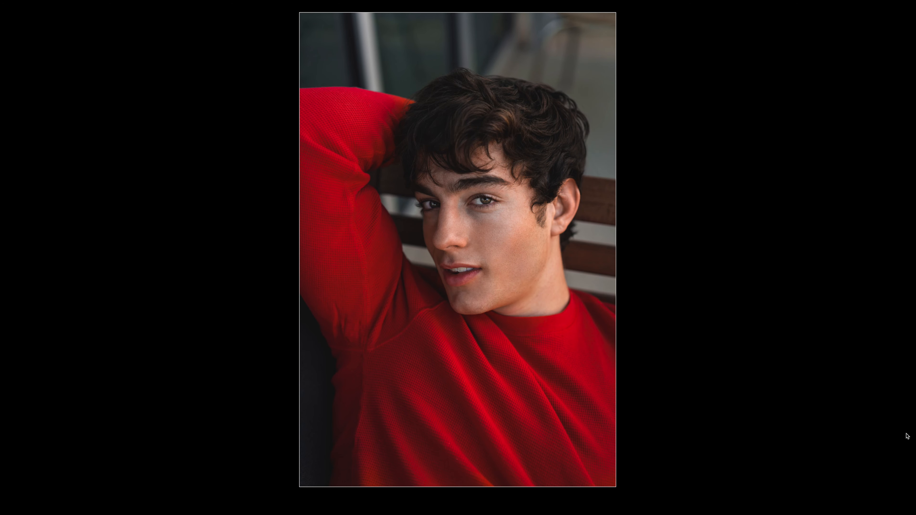
Review the six graded photos one after another in full-screen view, from the first to the sixth
{"action": "key", "text": "Right"}
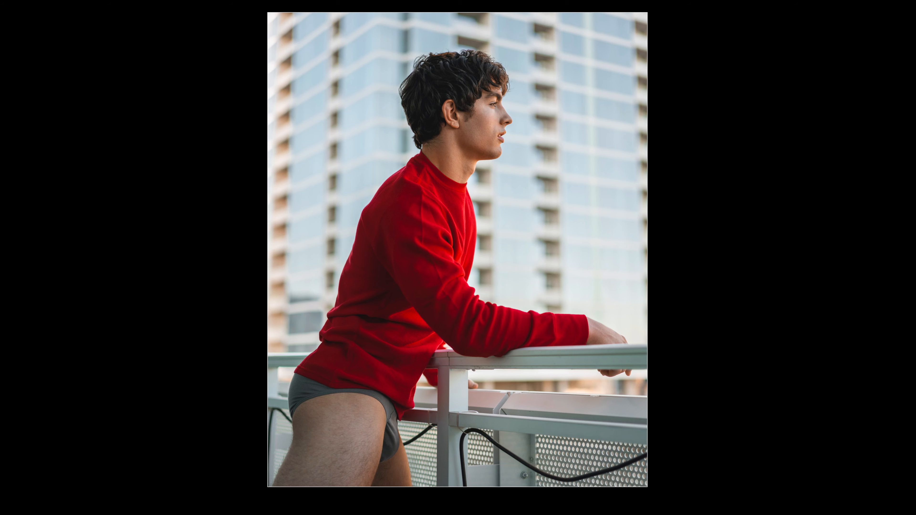
{"action": "key", "text": "Right"}
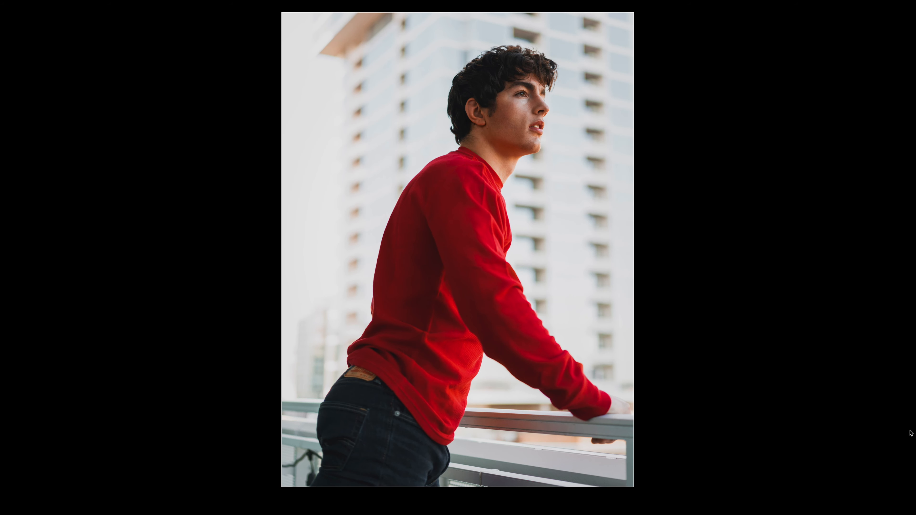
{"action": "key", "text": "Right"}
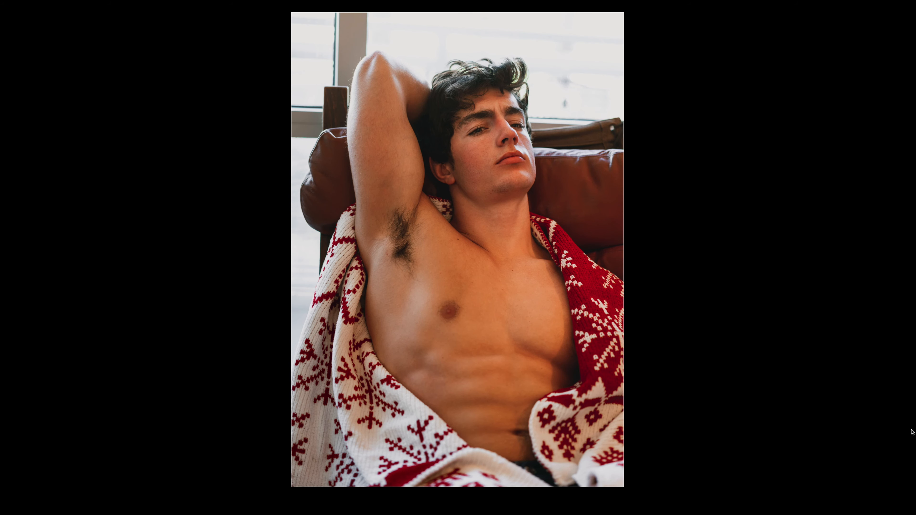
{"action": "key", "text": "Right"}
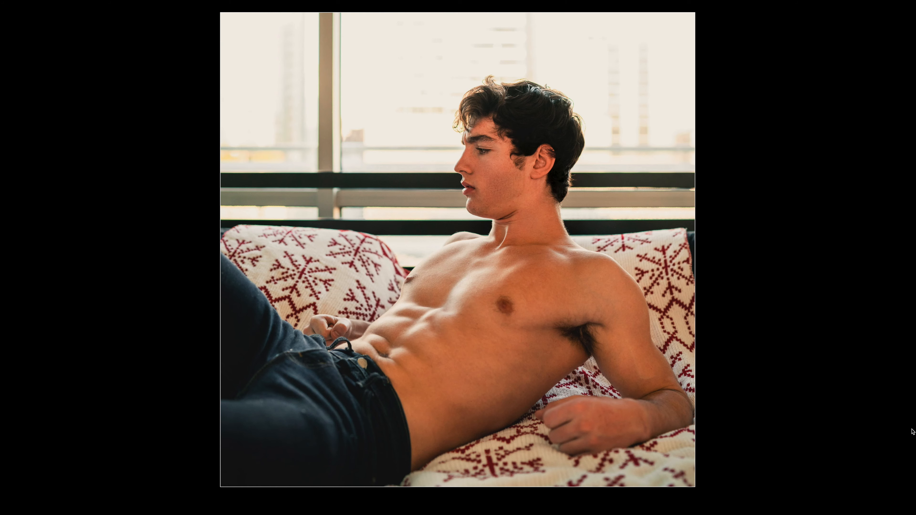
{"action": "key", "text": "Right"}
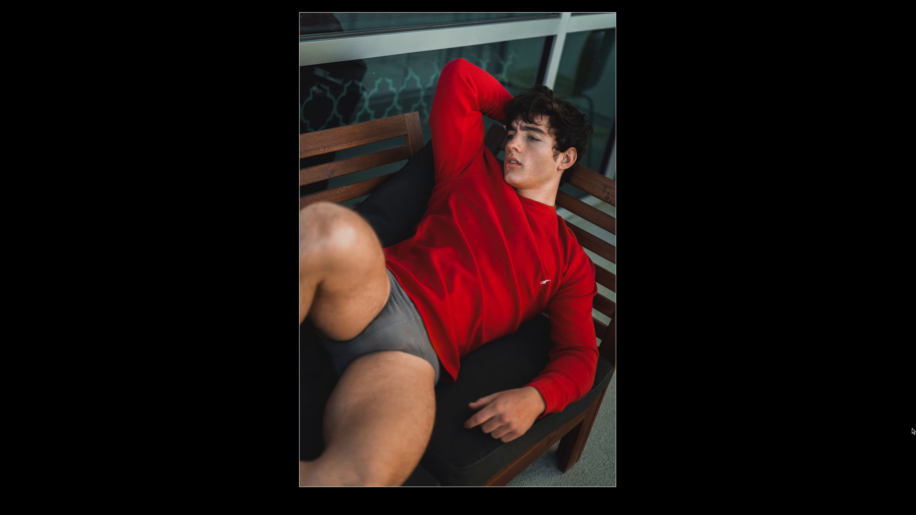